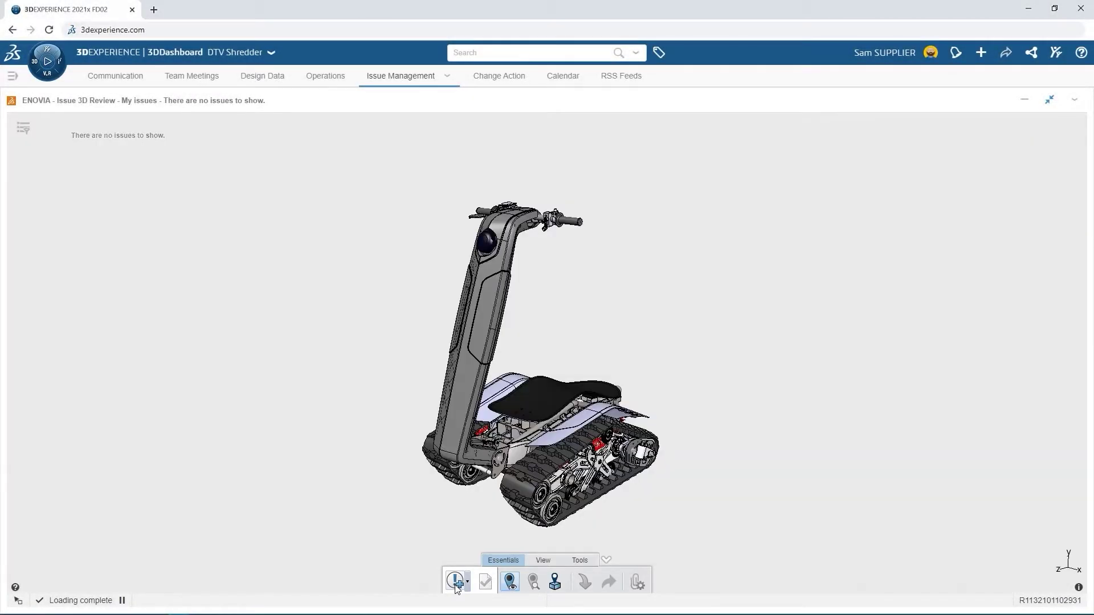
# Step: Start a new issue titled 'Handlebar and Board Interference' and describe the stem storage conflict
pyautogui.click(455, 582)
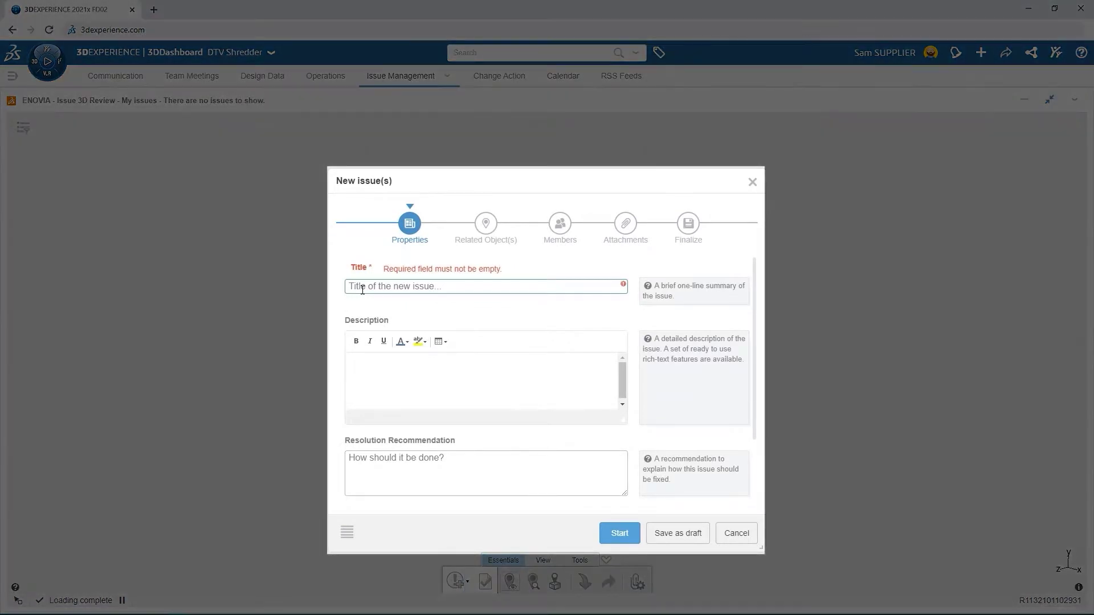
pyautogui.click(363, 286)
pyautogui.write('Handlebar and Board Interference')
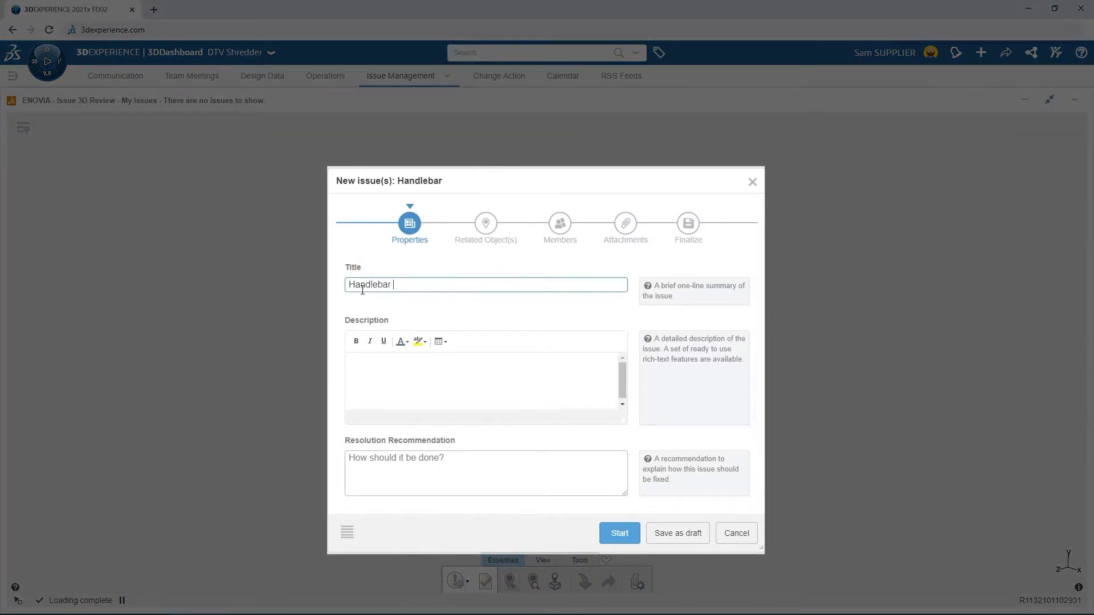
pyautogui.click(371, 369)
pyautogui.write('The handlebar stem is designed to lay flat for storage.  The new board design causes this to not be the case, it cannot hinge completely flat as intended.')
# Step: Add the resolution recommendation 'Create a cutout on the board to allow for bars to lay flush.'
pyautogui.click(403, 474)
pyautogui.write('Create a cutout on the board to allow for bars to lay flush.')
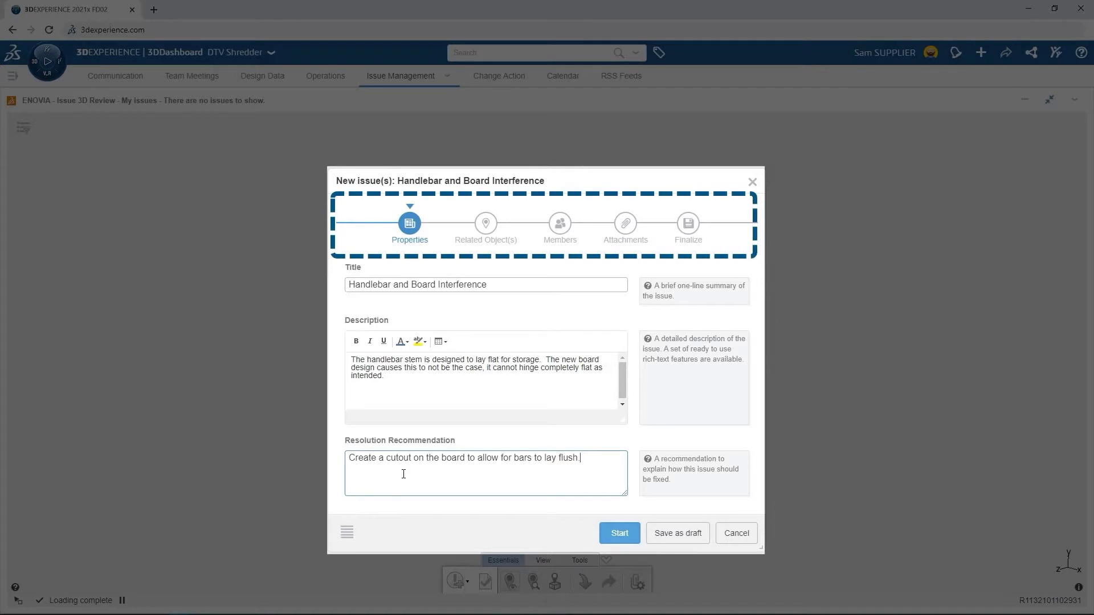
pyautogui.click(484, 228)
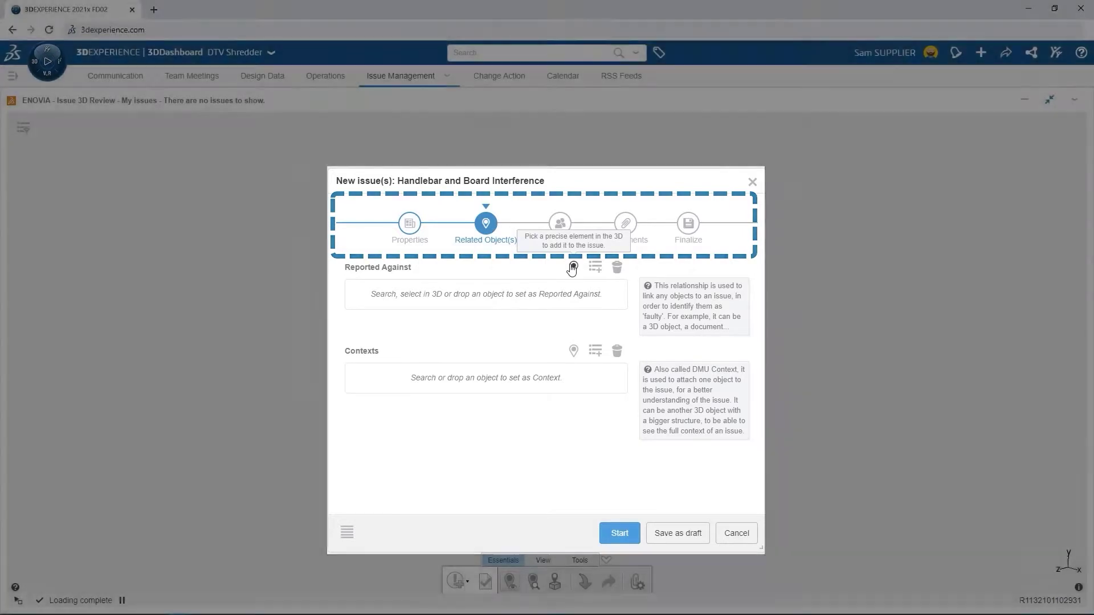
# Step: Pick the BPG Board on the scooter model in 3D as the Reported Against object
pyautogui.click(572, 266)
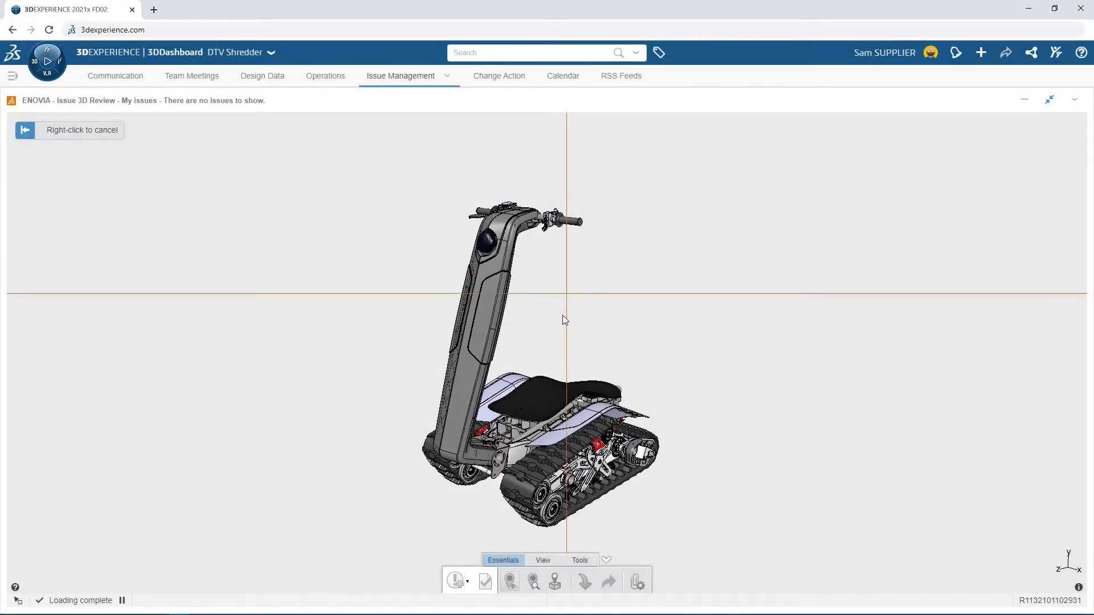
pyautogui.click(548, 393)
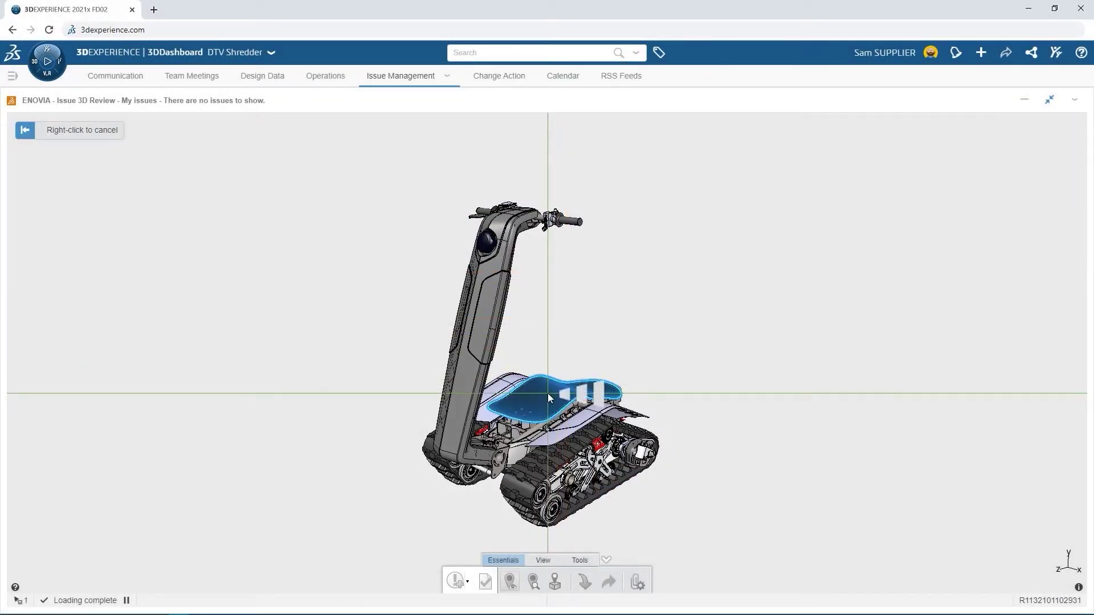
pyautogui.click(579, 399)
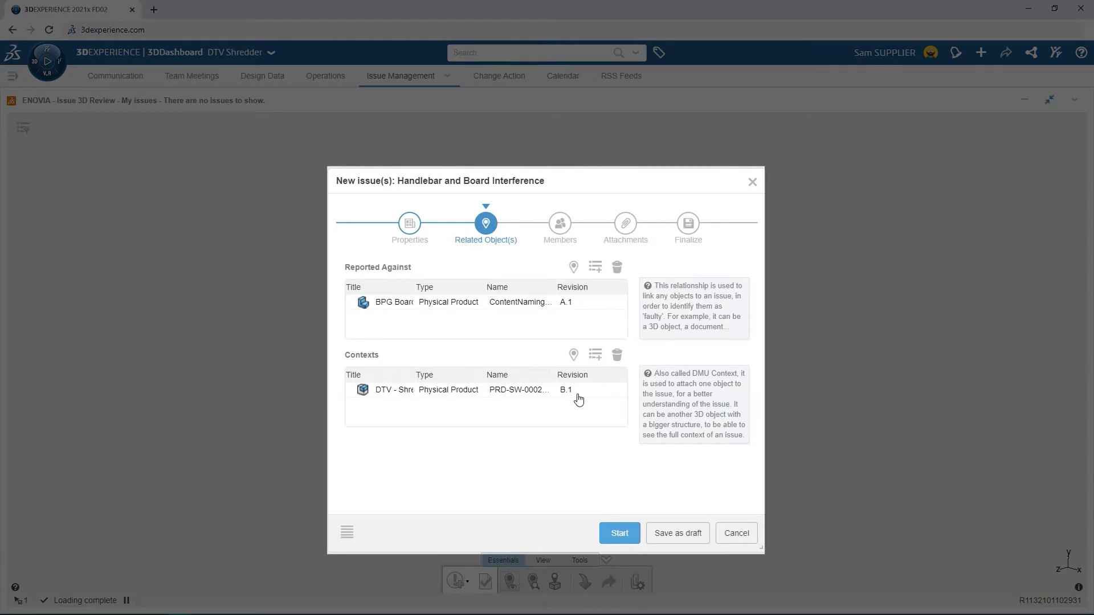
# Step: Add the project user as the issue's co-owner and start the issue
pyautogui.click(559, 229)
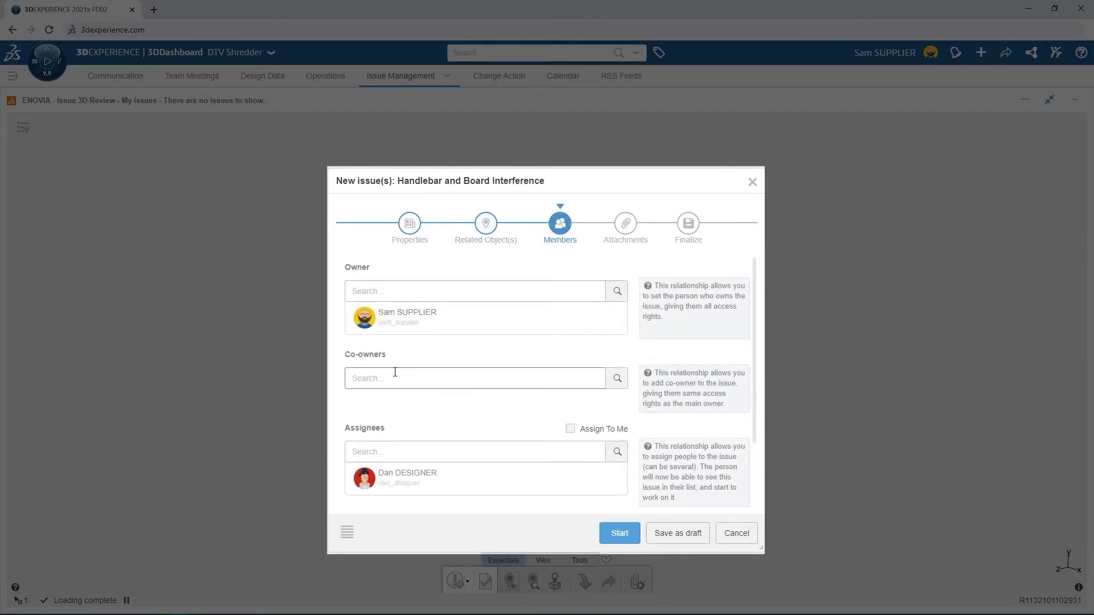
pyautogui.click(395, 372)
pyautogui.write('Pete Project')
pyautogui.click(428, 335)
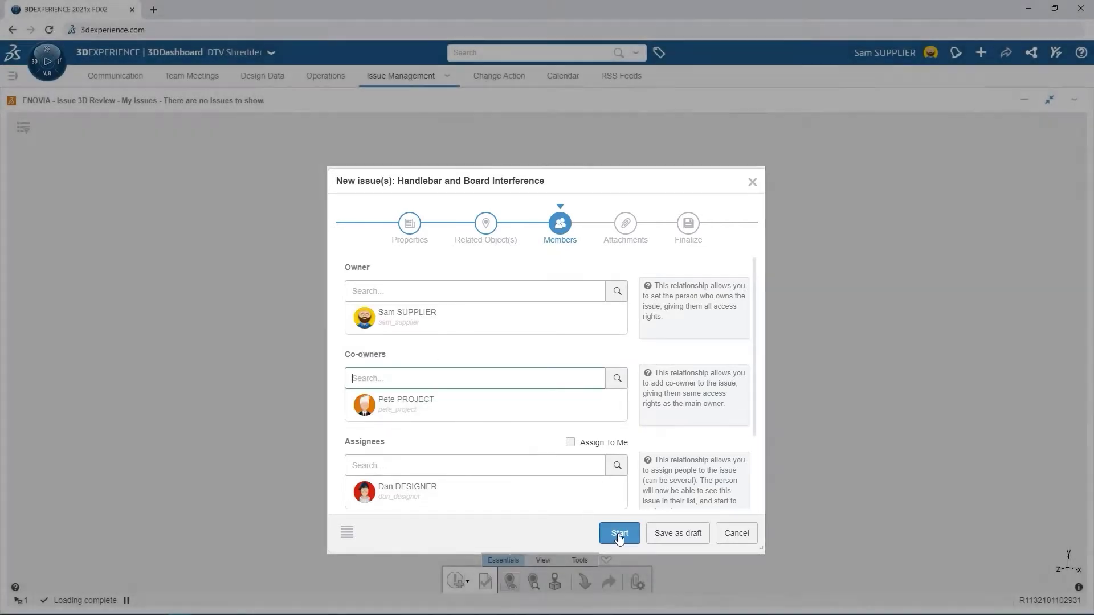
pyautogui.click(620, 534)
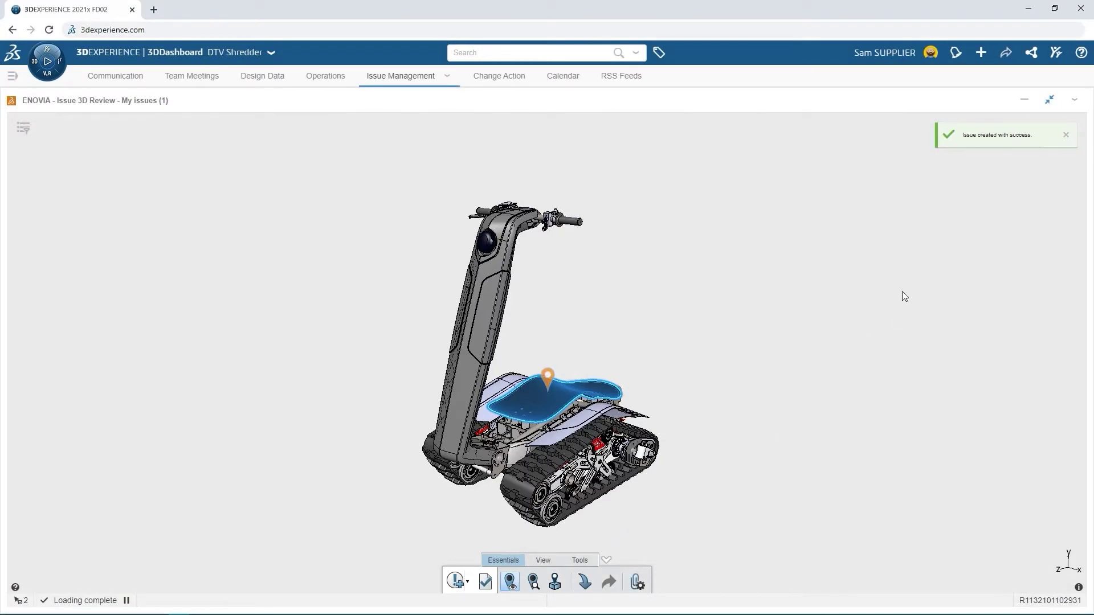
# Step: Maximize the issue ISS-SW-0000028 details and begin a new 3D markup attachment
pyautogui.click(1049, 100)
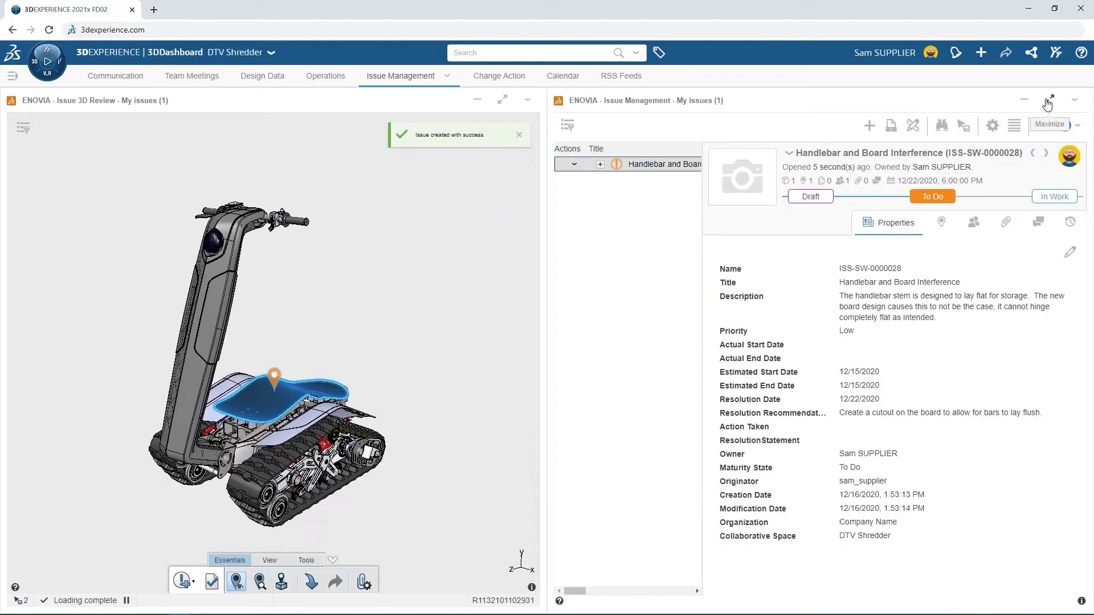
pyautogui.click(1048, 103)
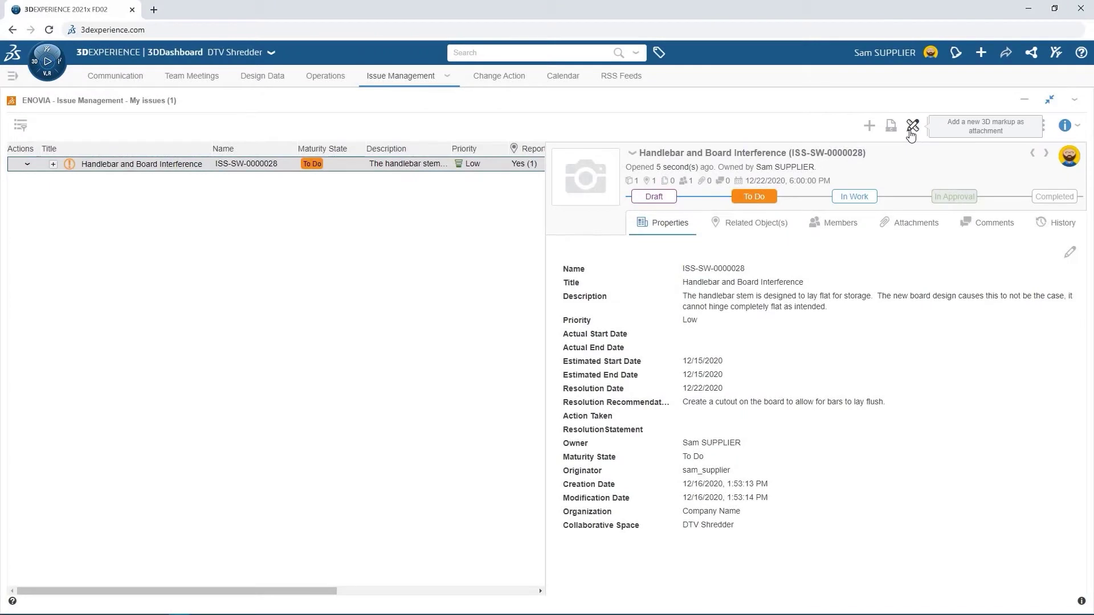
pyautogui.click(911, 131)
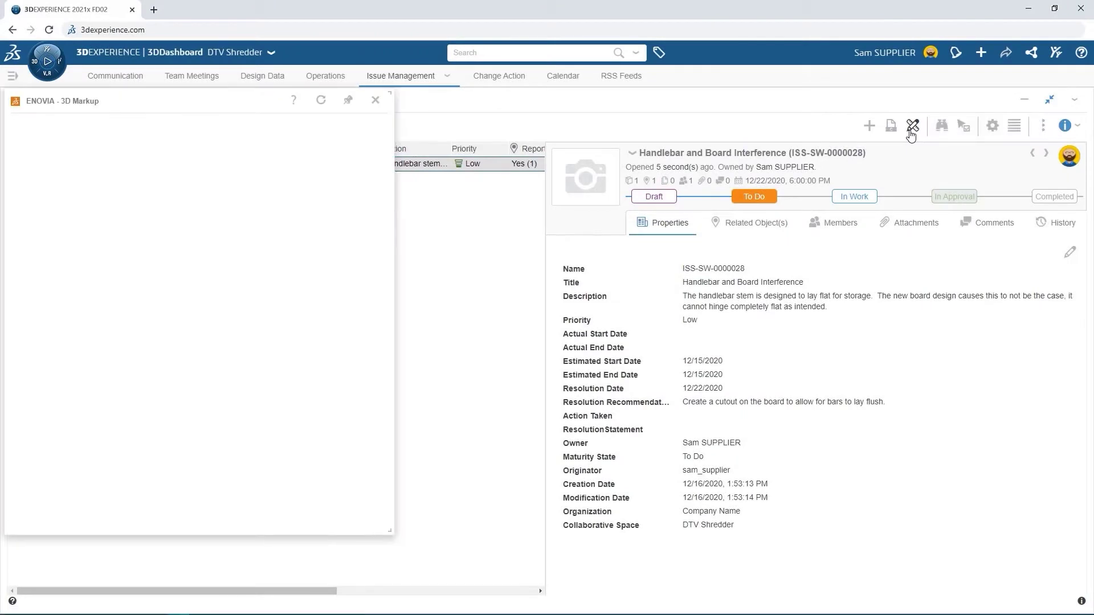
# Step: Create the markup with the description 'Need hinge for cover'
pyautogui.moveTo(236, 97); pyautogui.dragTo(416, 110)
pyautogui.click(338, 338)
pyautogui.write('Need hinge for cover')
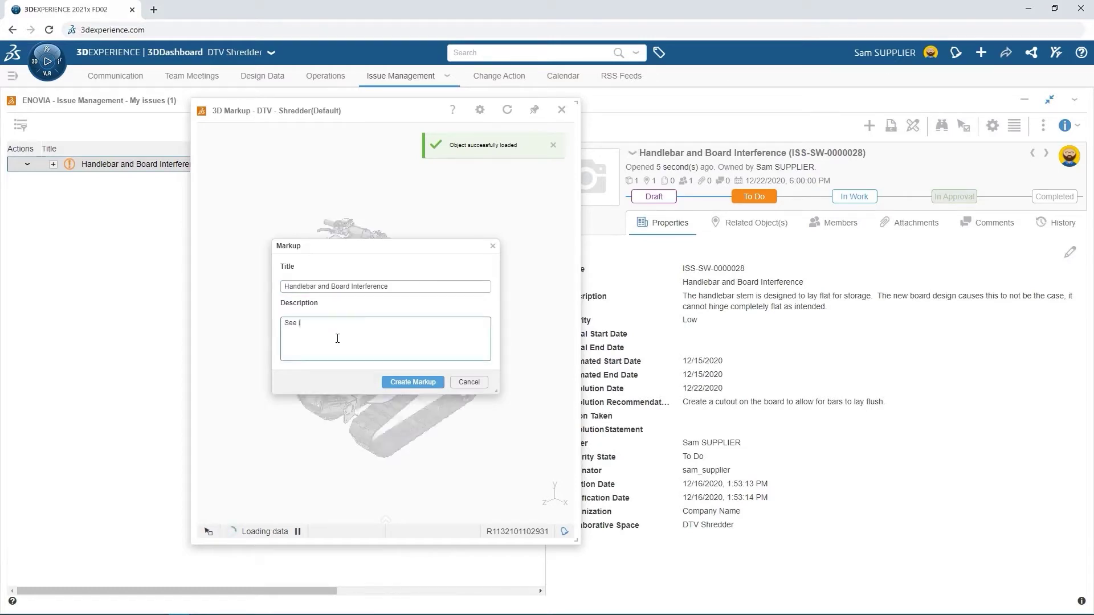
pyautogui.click(413, 381)
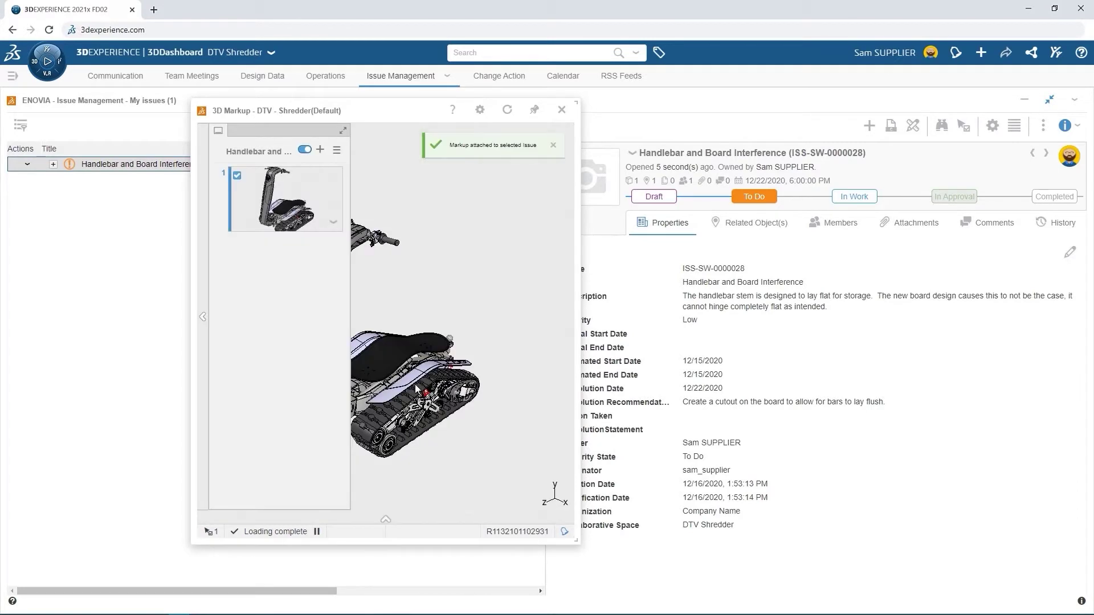
# Step: Hide the slide list and expand the markup drawing tools
pyautogui.click(202, 317)
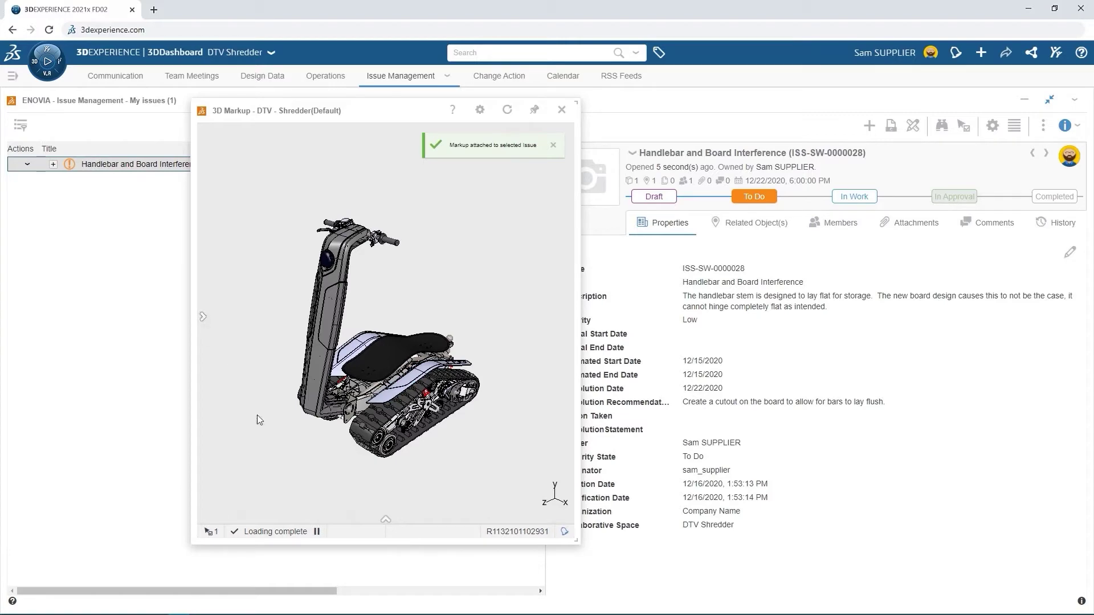
pyautogui.click(385, 519)
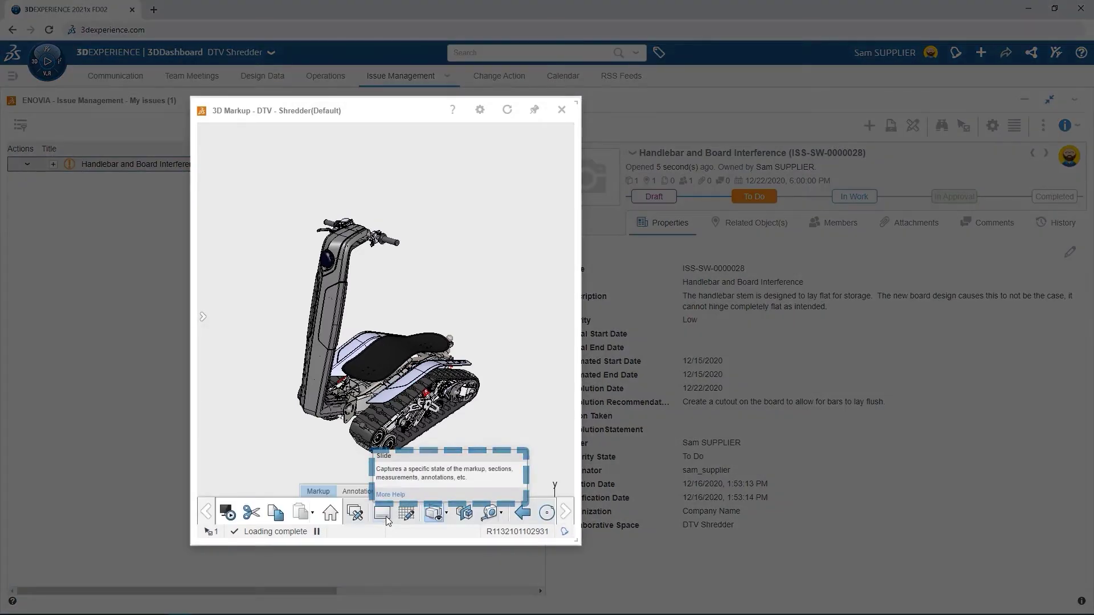
pyautogui.click(566, 516)
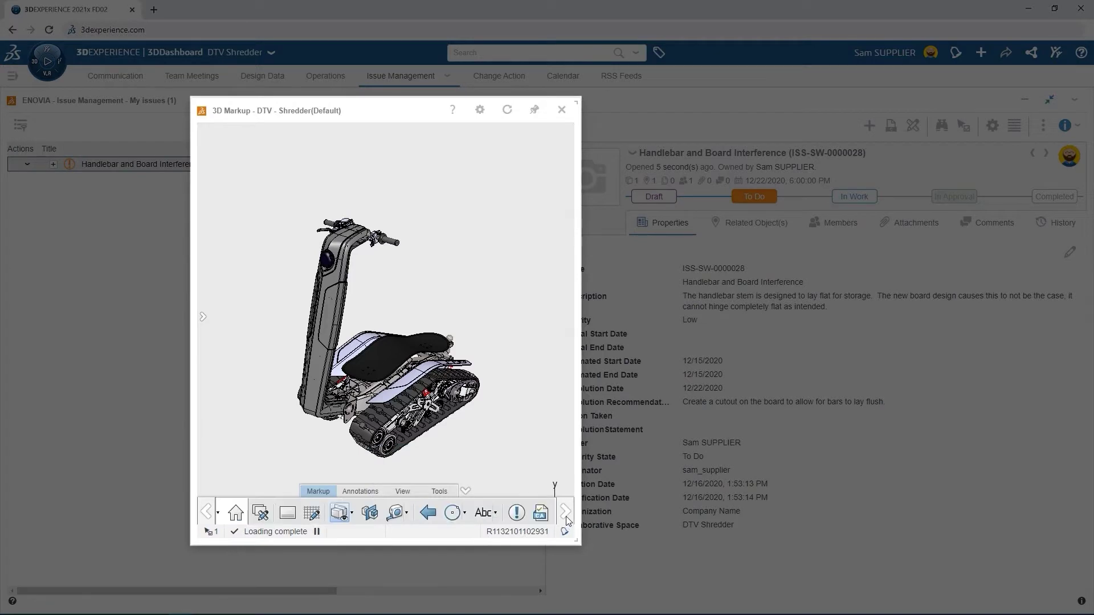
pyautogui.click(465, 513)
# Step: Draw a freehand stroke on the board and add the callout 'Create cutout for bars to fit'
pyautogui.click(473, 489)
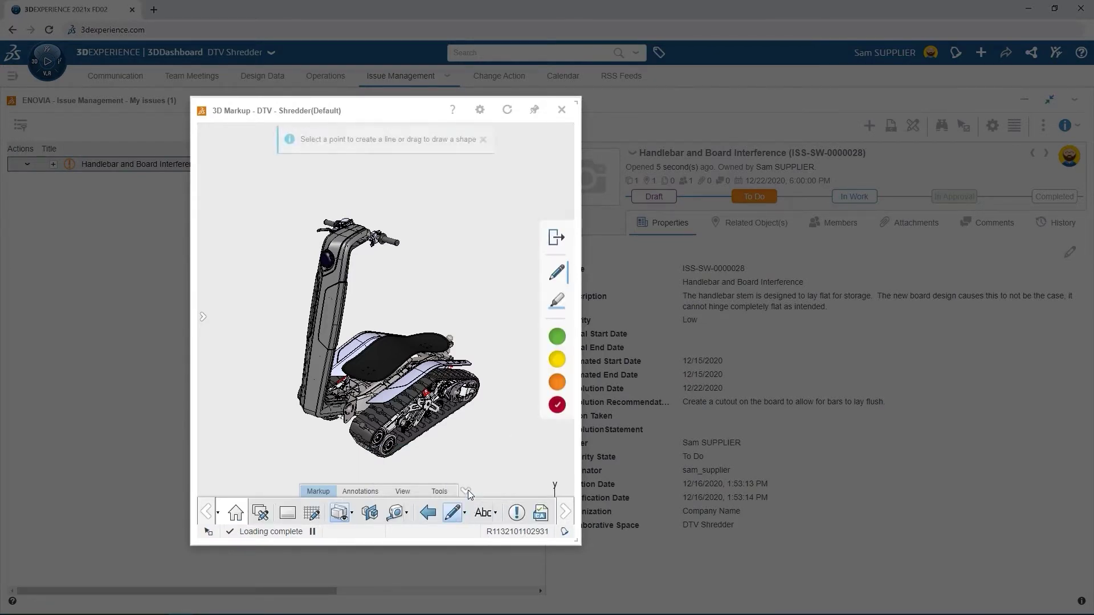
pyautogui.moveTo(377, 355)
pyautogui.mouseDown()
pyautogui.moveTo(411, 340)
pyautogui.moveTo(421, 349)
pyautogui.mouseUp()
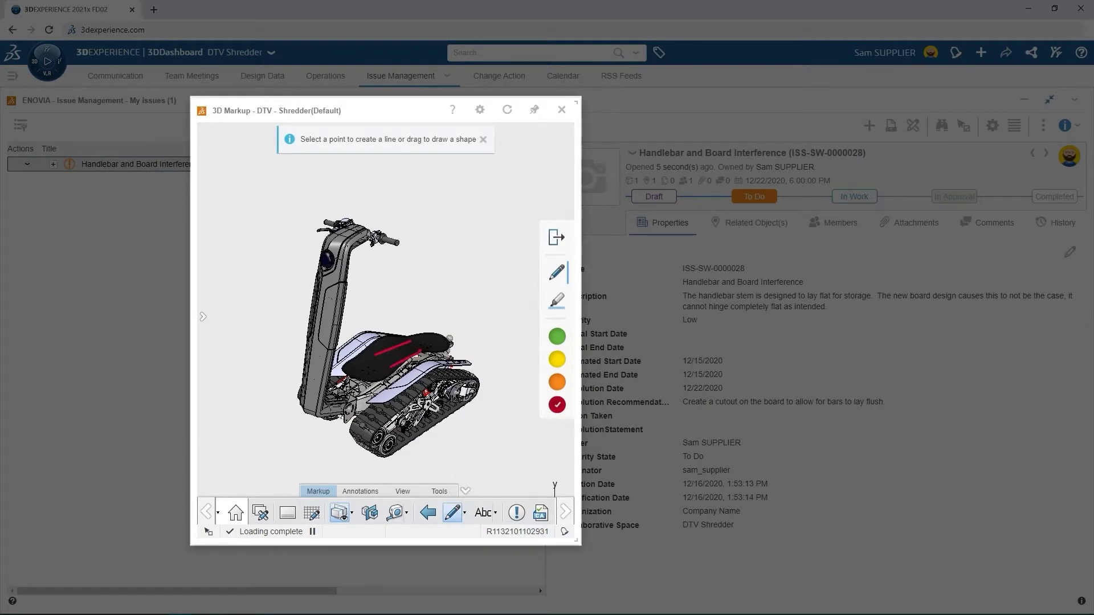
pyautogui.click(484, 512)
pyautogui.moveTo(389, 284)
pyautogui.mouseDown()
pyautogui.moveTo(397, 252)
pyautogui.moveTo(391, 354)
pyautogui.mouseUp()
pyautogui.write('Create cutout for bars to fit')
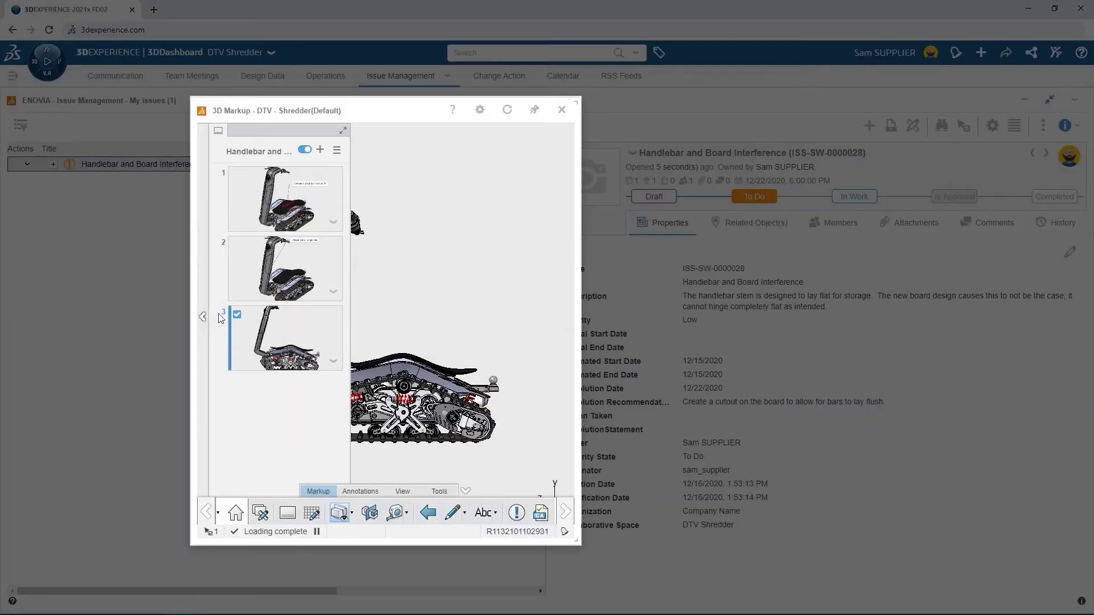
# Step: Review the first two markup slides, then close the 3D Markup window
pyautogui.click(307, 209)
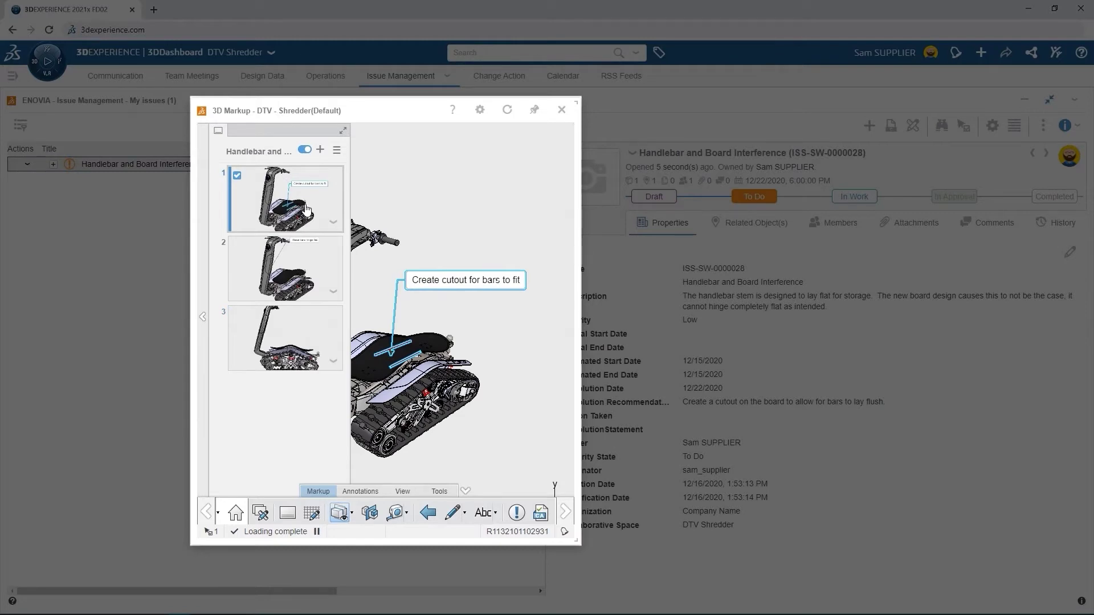
pyautogui.click(294, 271)
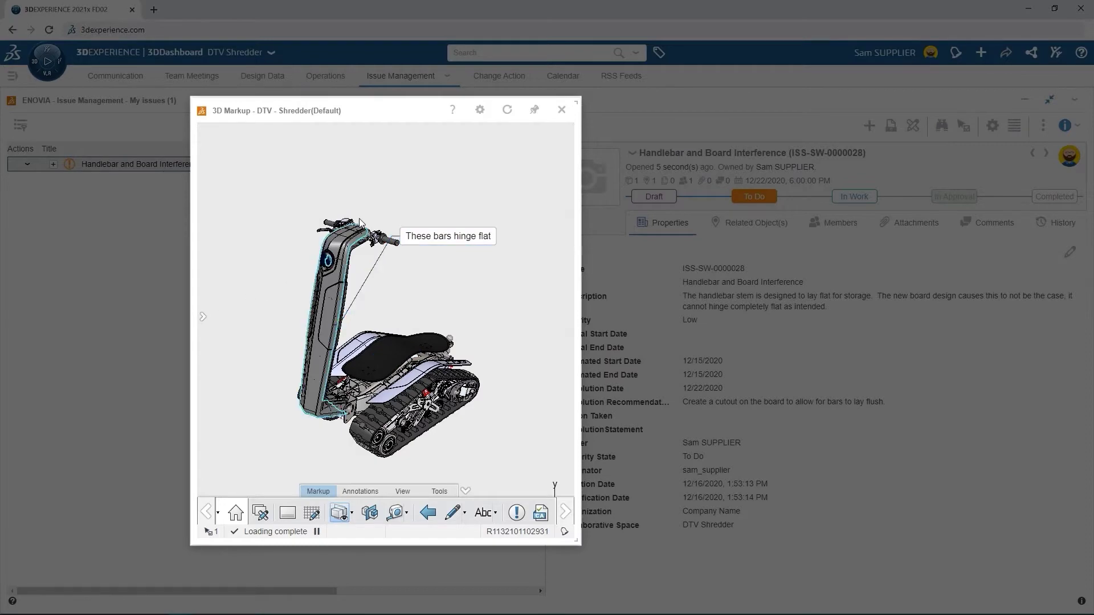
pyautogui.click(562, 112)
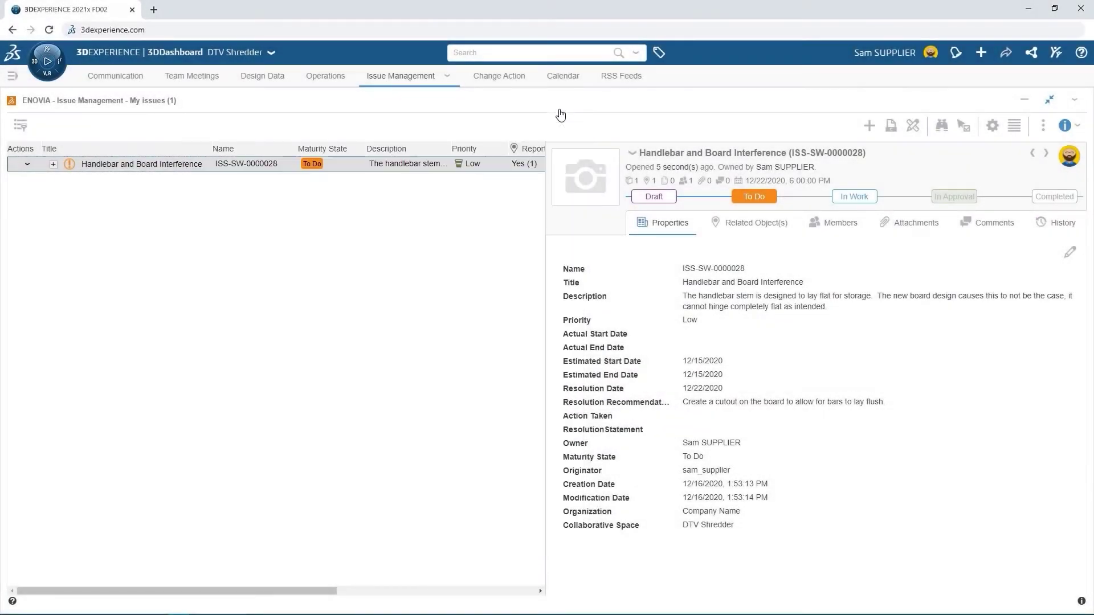
# Step: View the issue's attachments with a widened thumbnail pane
pyautogui.click(912, 223)
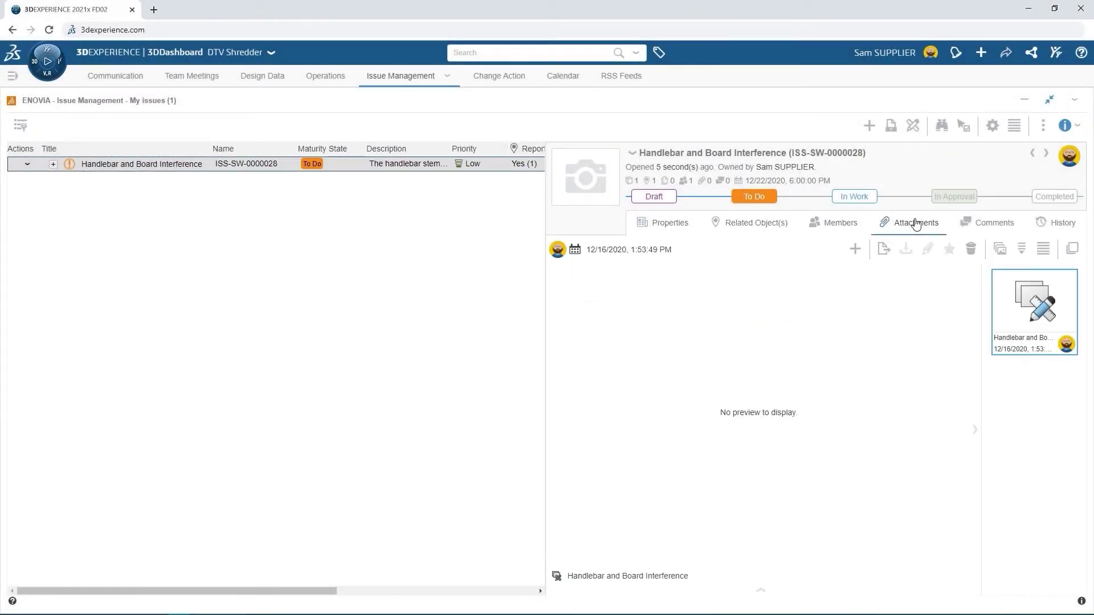
pyautogui.moveTo(982, 374); pyautogui.dragTo(793, 380)
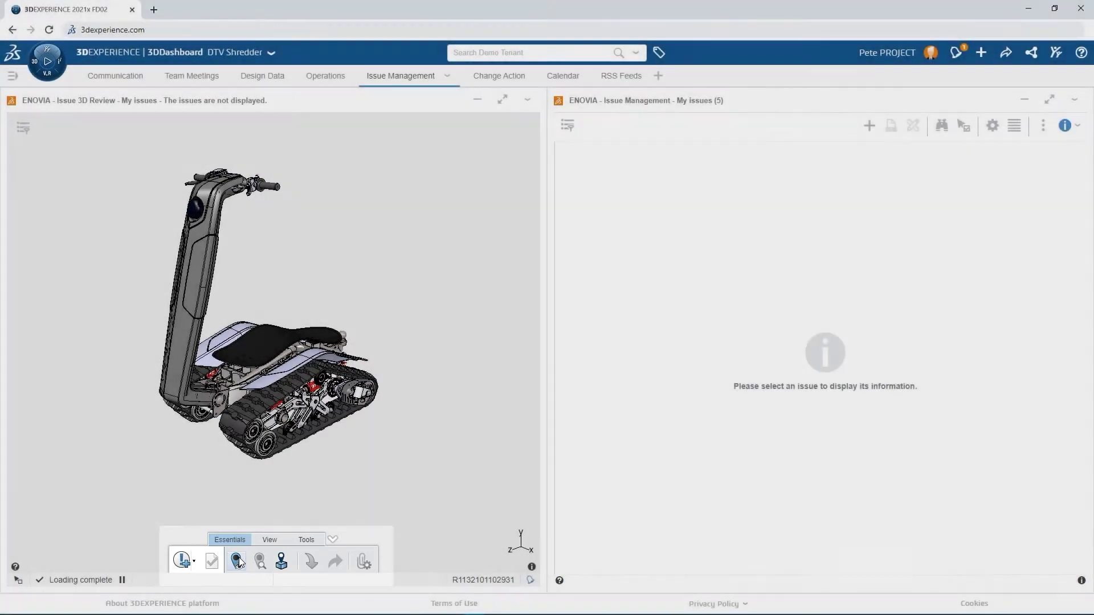
# Step: Display the issues as pins on the shredder and open Handlebar and Board Interference
pyautogui.click(237, 562)
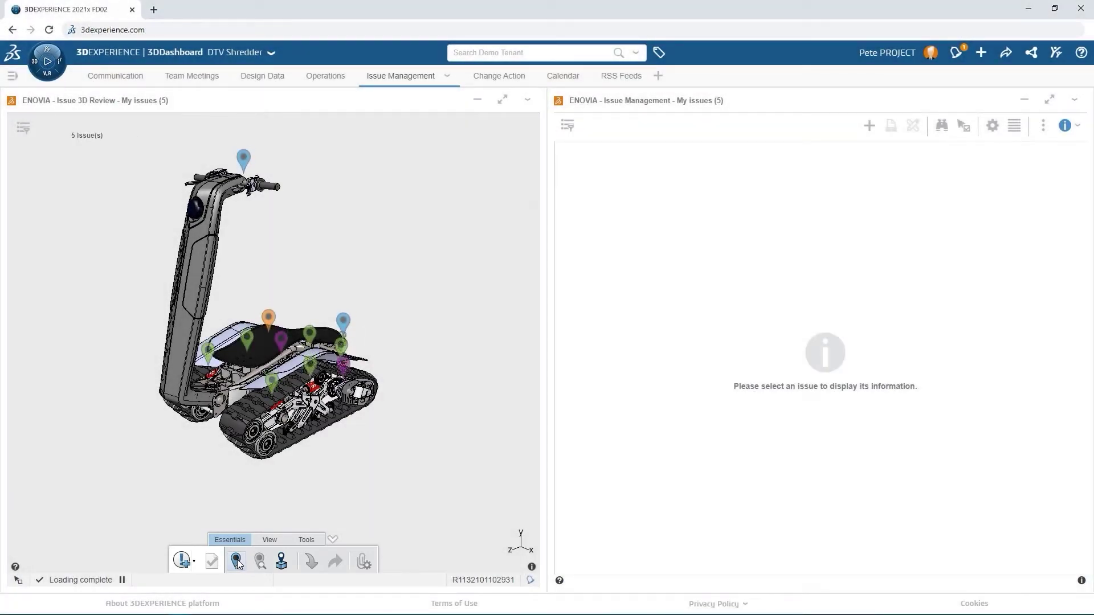
pyautogui.click(269, 326)
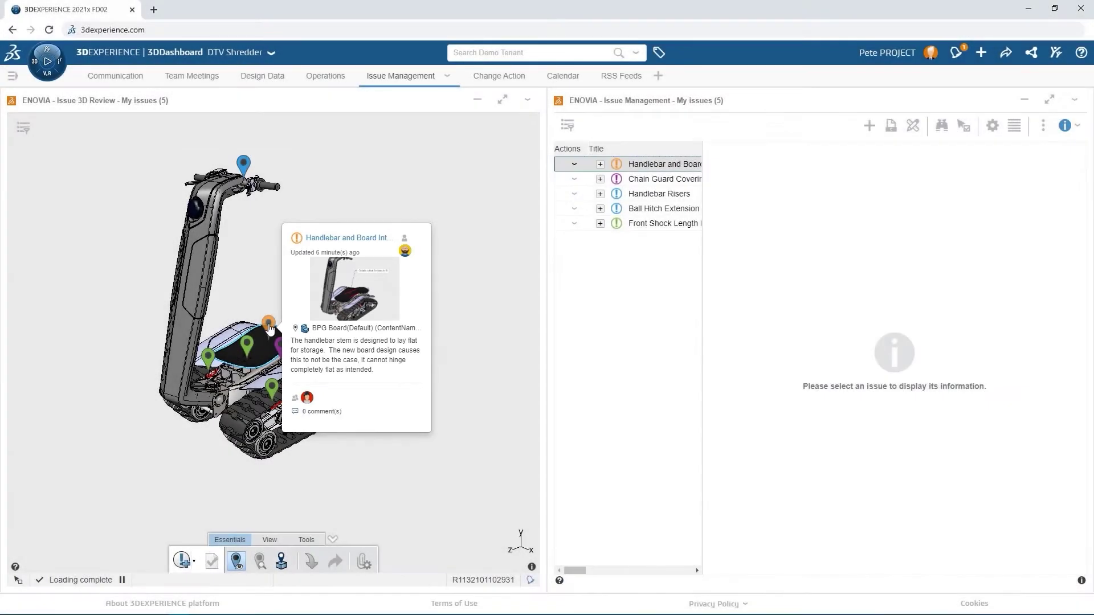
pyautogui.click(661, 164)
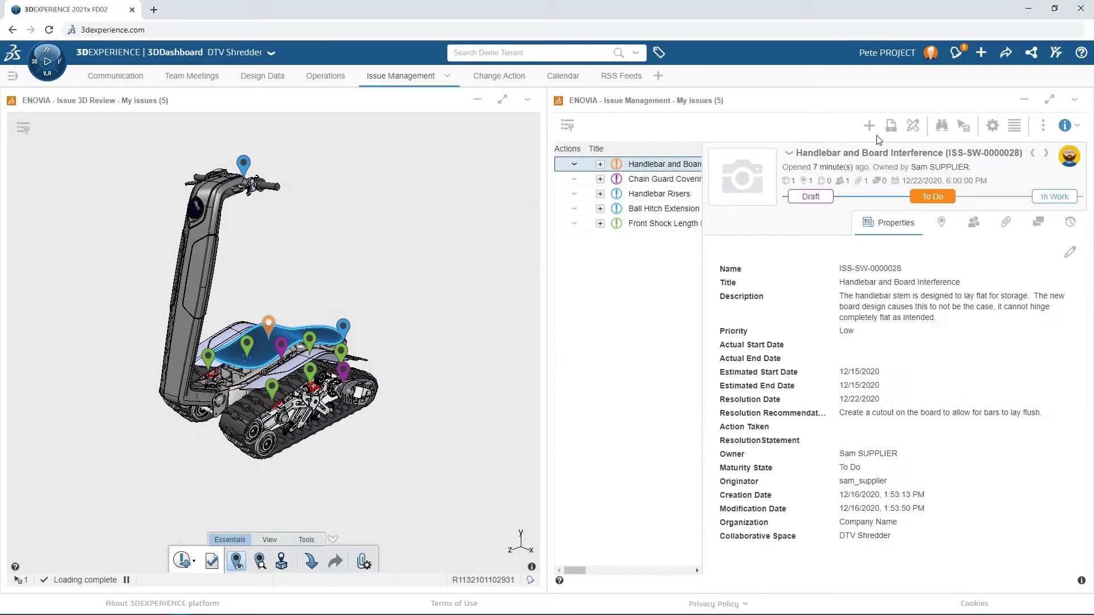
# Step: Maximize Issue Management and review the issue's related objects
pyautogui.click(1049, 99)
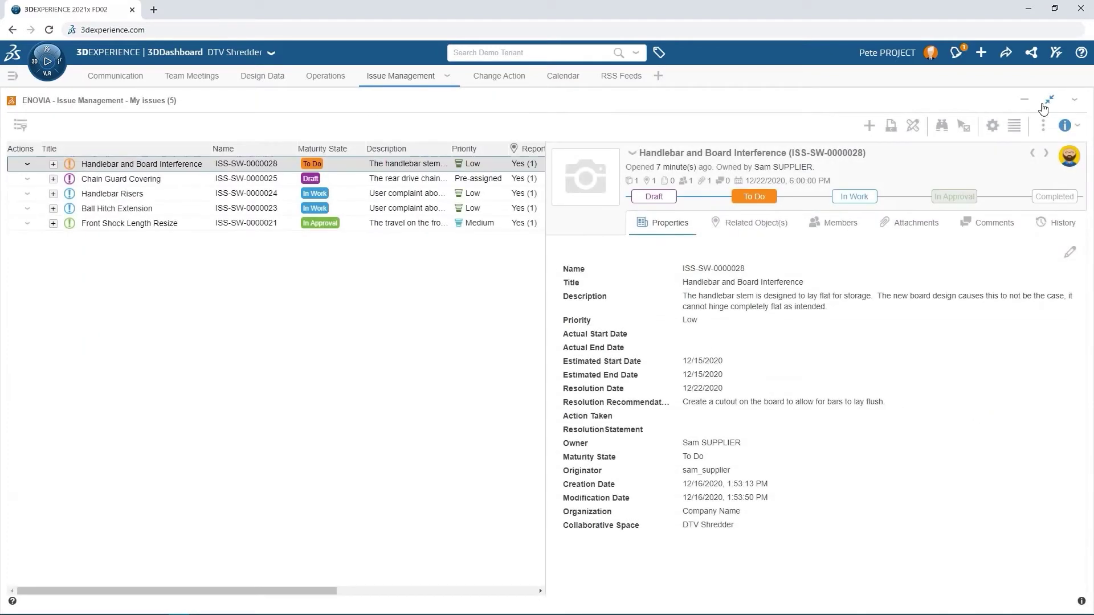
pyautogui.click(752, 228)
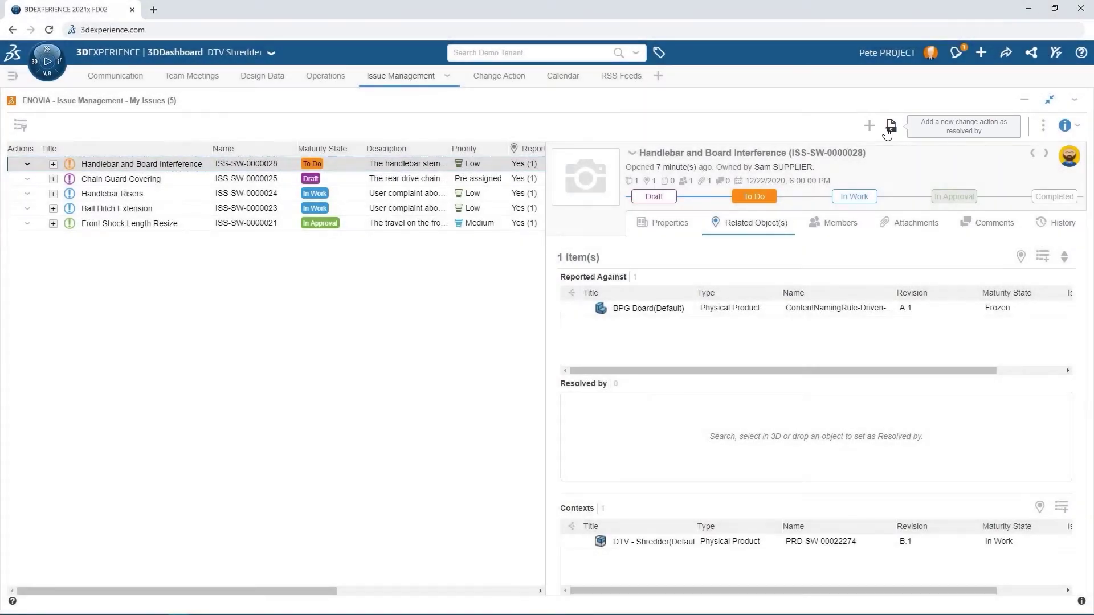
pyautogui.click(888, 131)
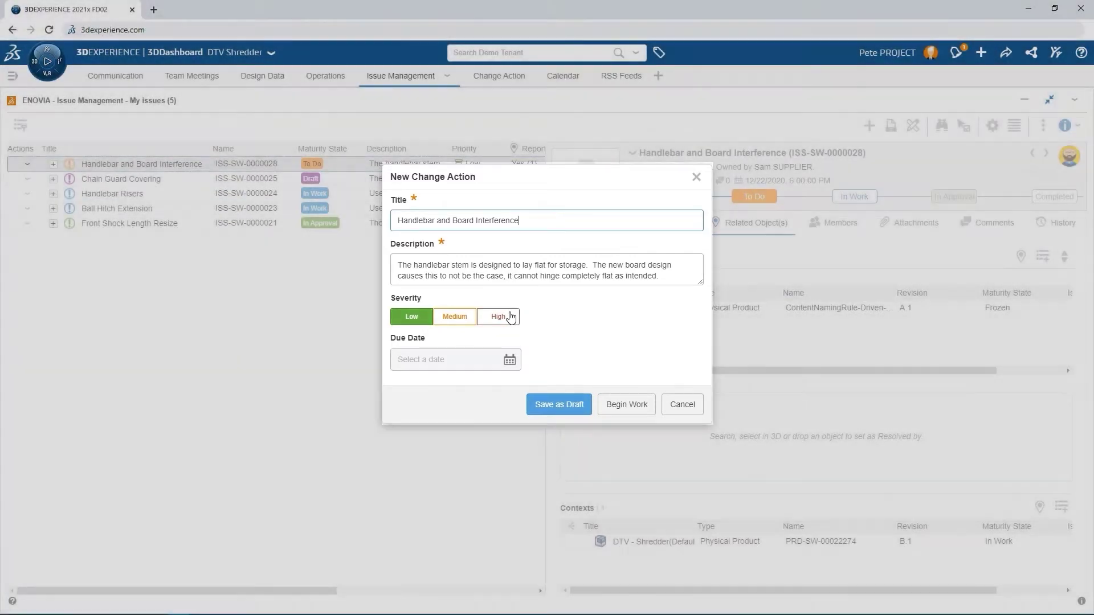
# Step: Create a High-severity change action due 18 Dec 2020 and begin work on it
pyautogui.click(510, 316)
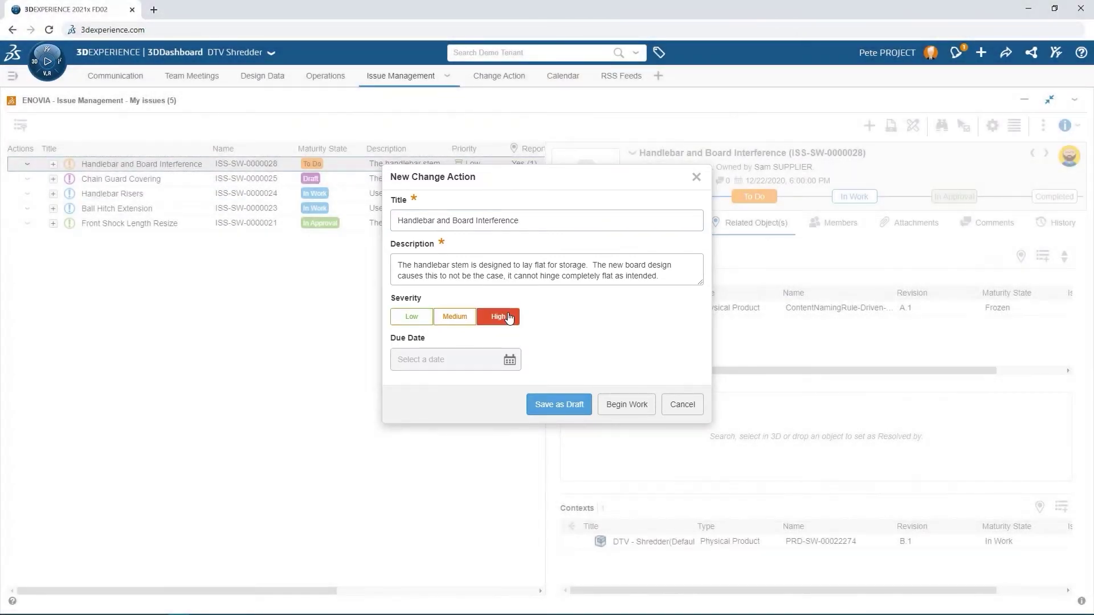
pyautogui.click(510, 361)
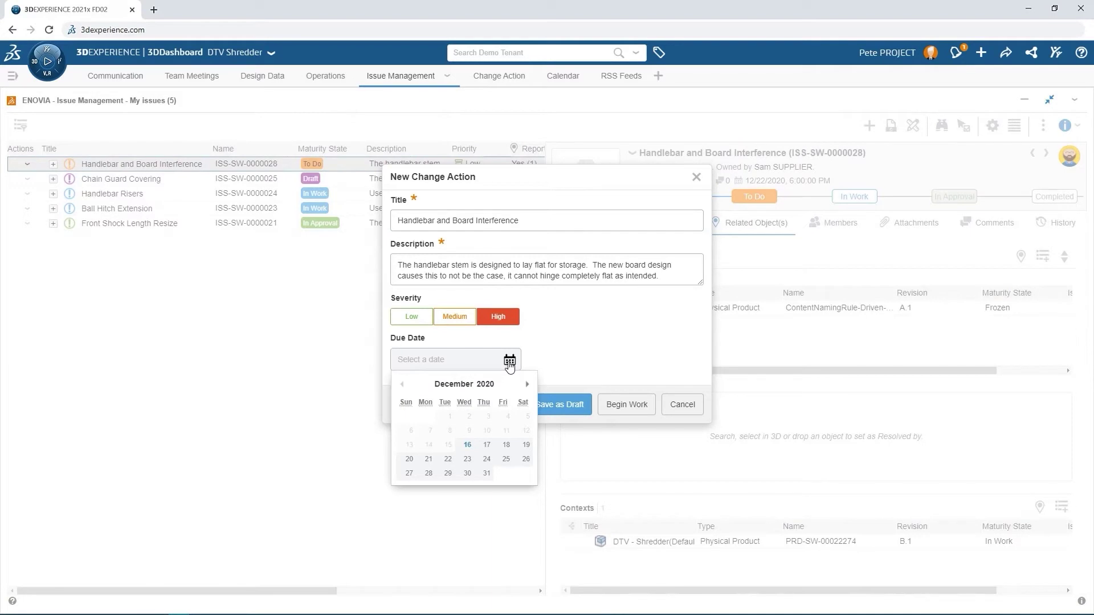
pyautogui.click(506, 445)
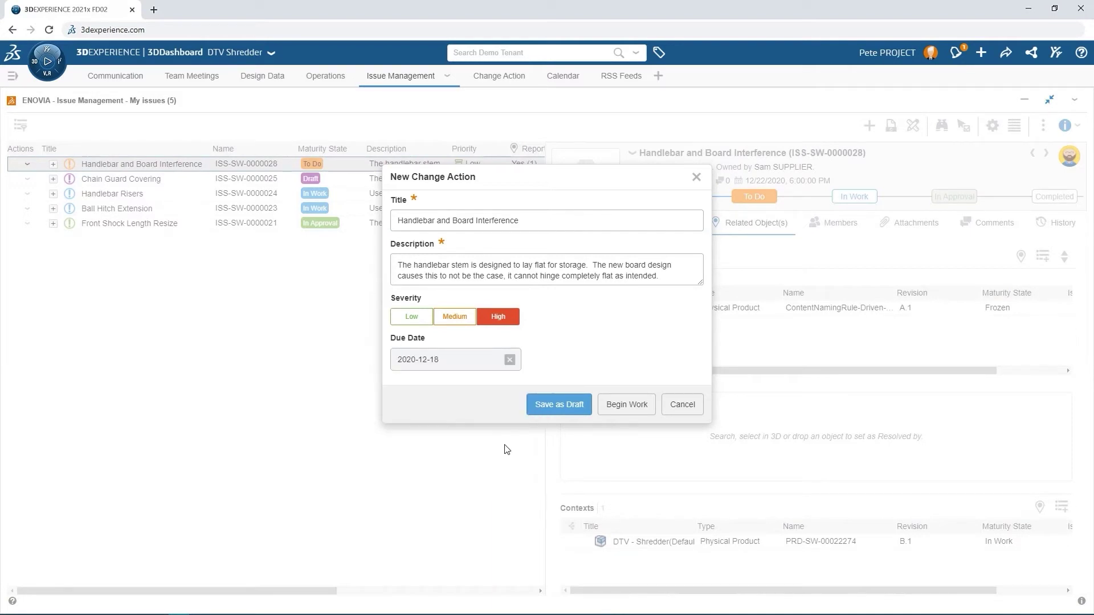
pyautogui.click(637, 405)
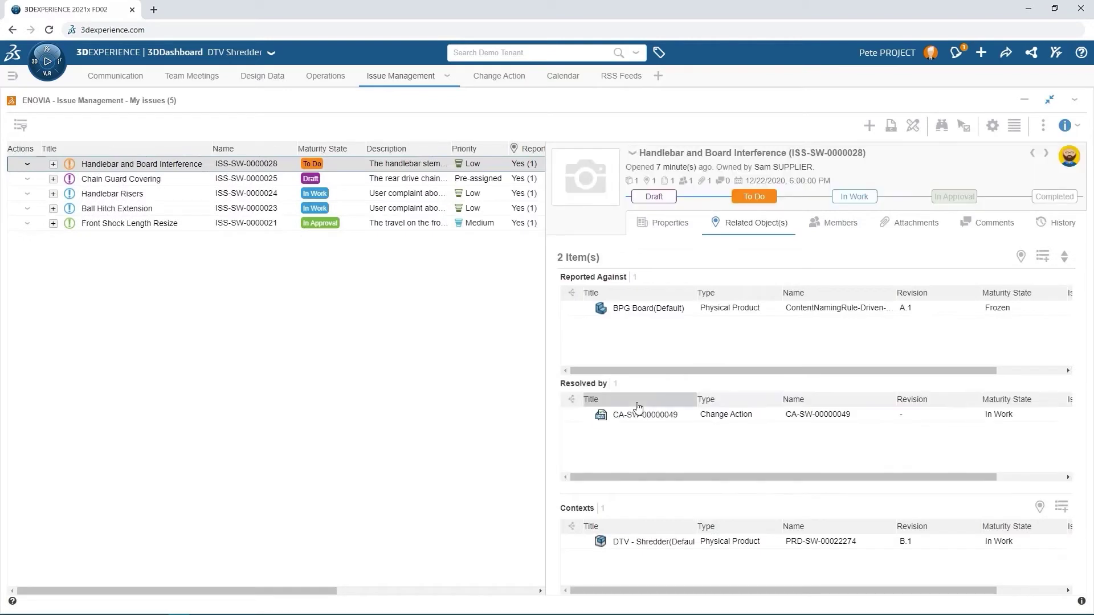
pyautogui.click(853, 197)
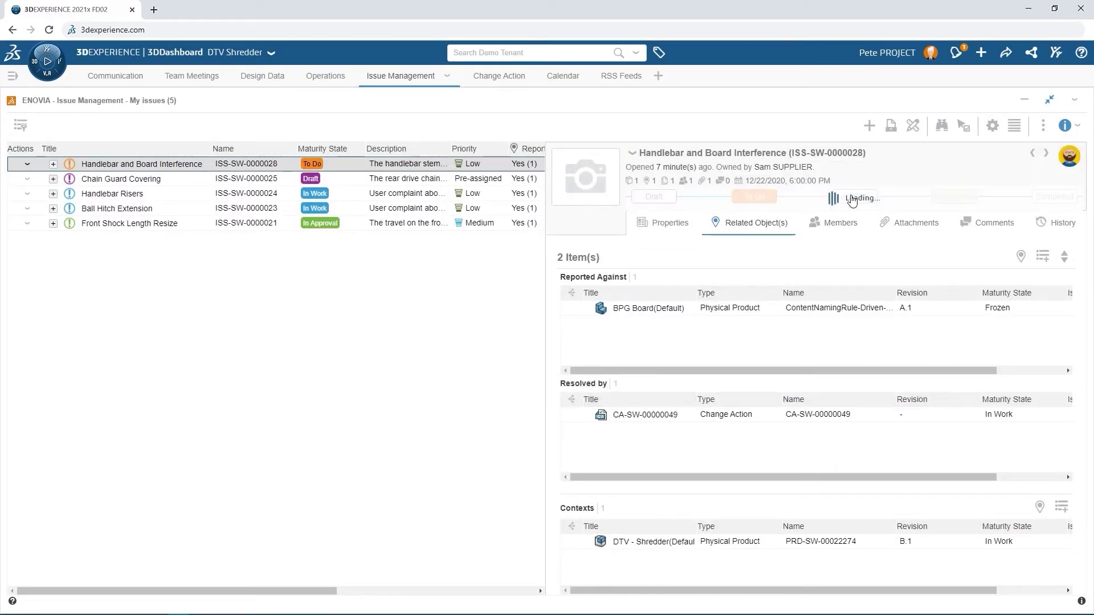
# Step: Edit the issue's properties and open the Priority list to choose Urgent
pyautogui.click(671, 223)
pyautogui.doubleClick(904, 281)
pyautogui.click(898, 346)
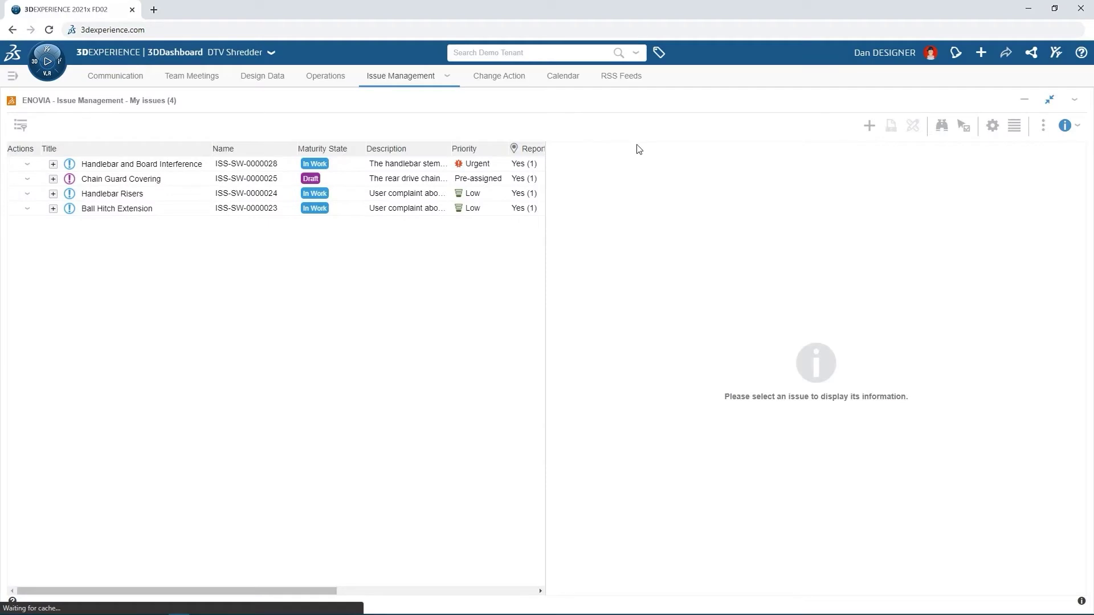
# Step: Open the BPG Board(Default) linked to the Handlebar and Board Interference issue in SOLIDWORKS Connected
pyautogui.click(361, 167)
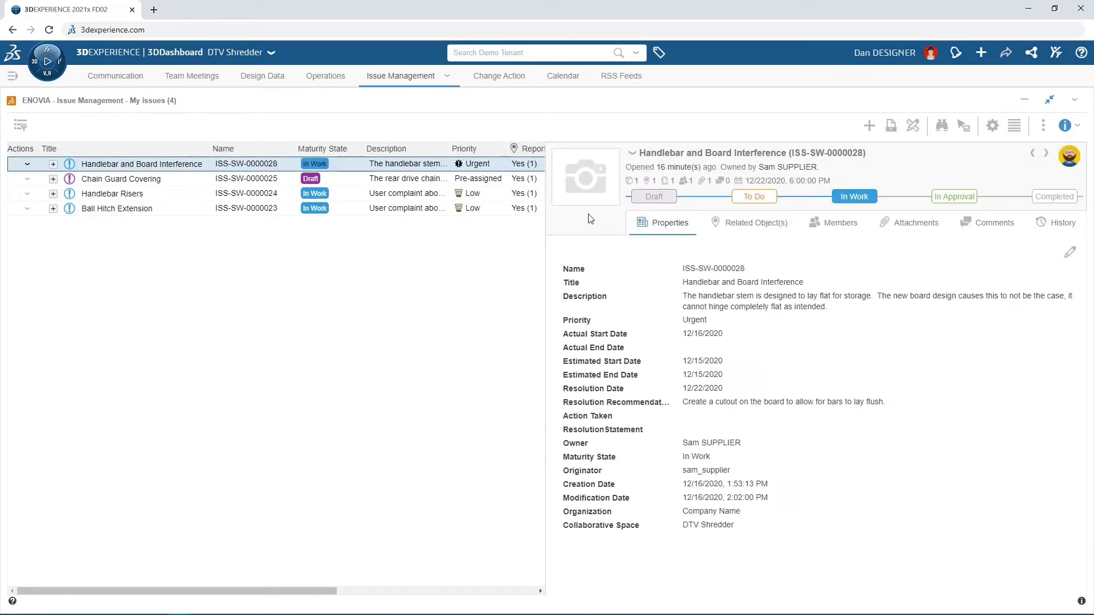
pyautogui.click(736, 226)
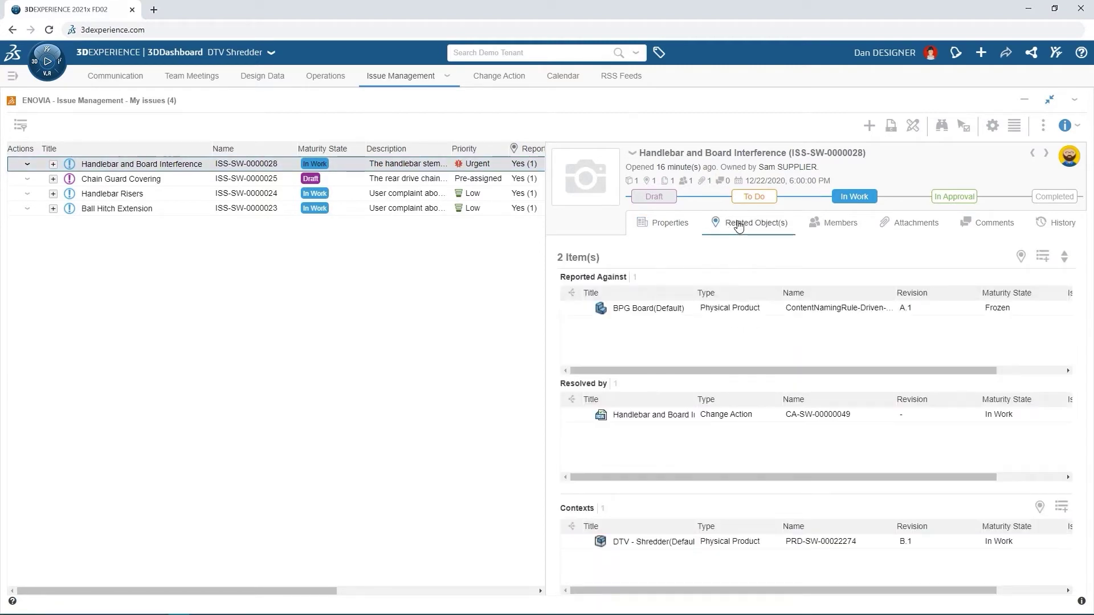
pyautogui.rightClick(660, 313)
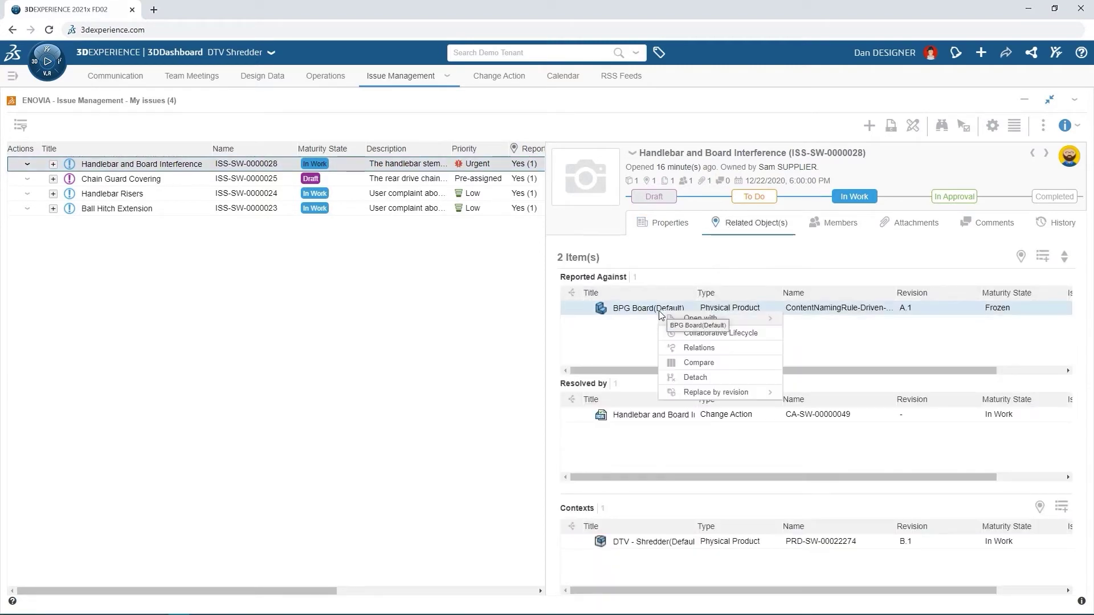
pyautogui.moveTo(714, 318)
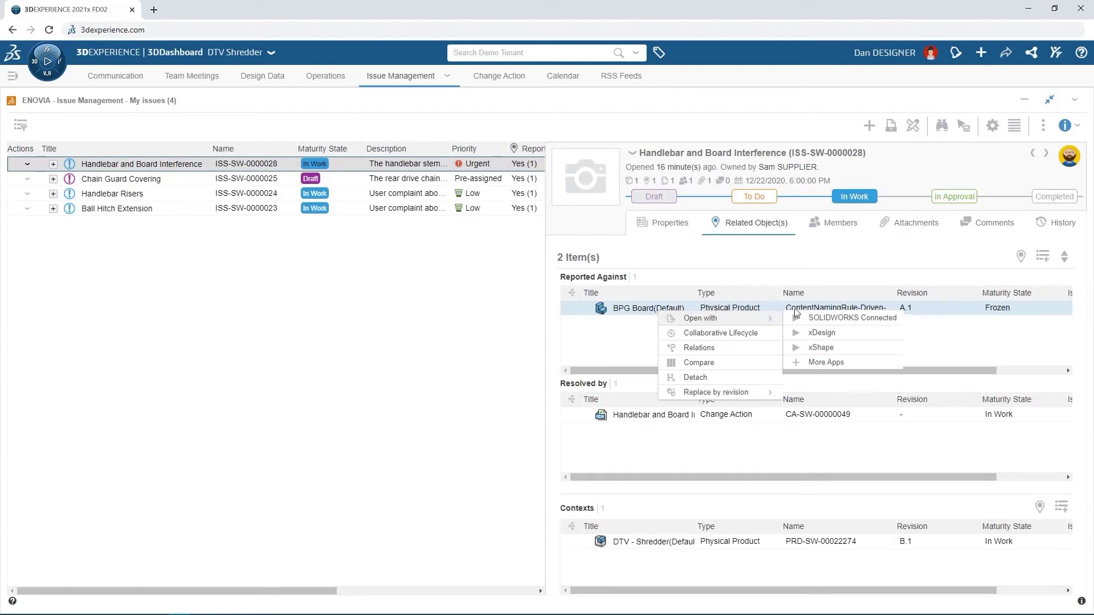
pyautogui.click(843, 317)
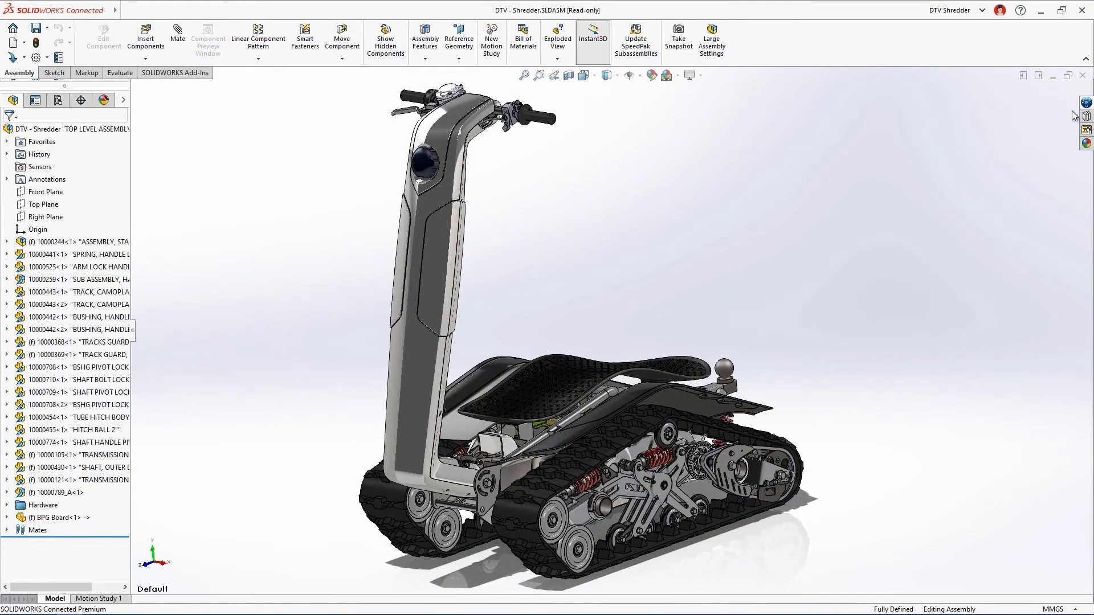
# Step: Restart work on the BPG Board so its maturity returns from Frozen to In Work (A.1)
pyautogui.click(1086, 102)
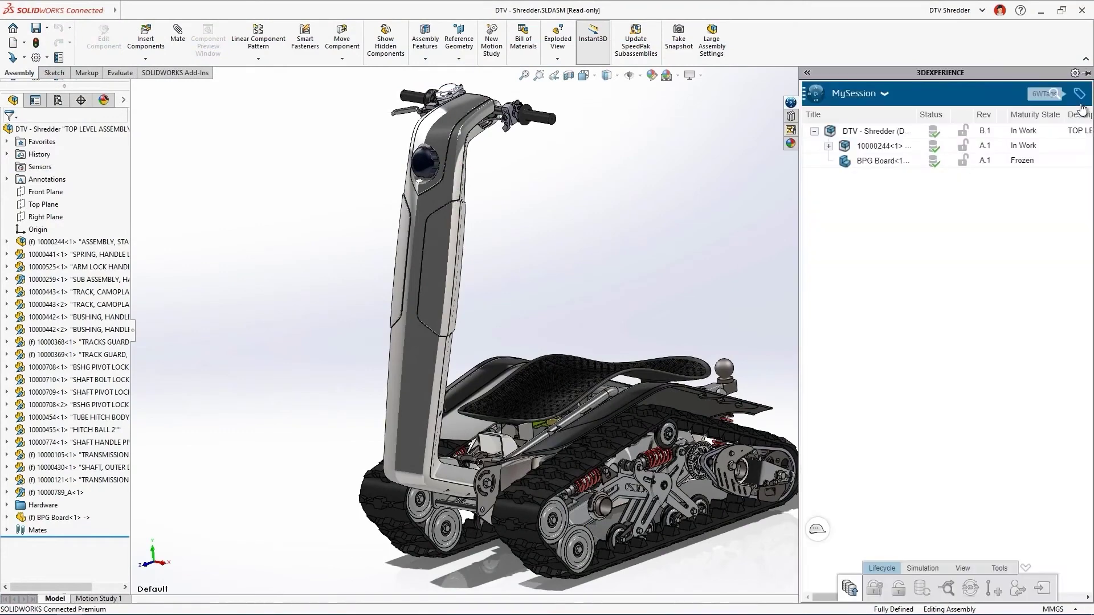
pyautogui.rightClick(893, 165)
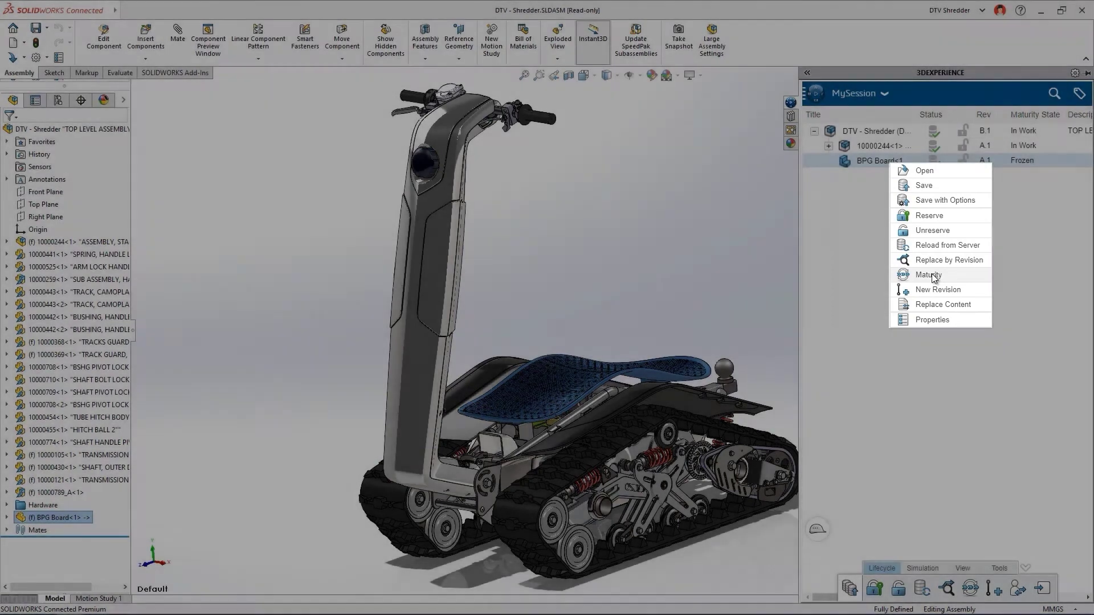
pyautogui.click(932, 274)
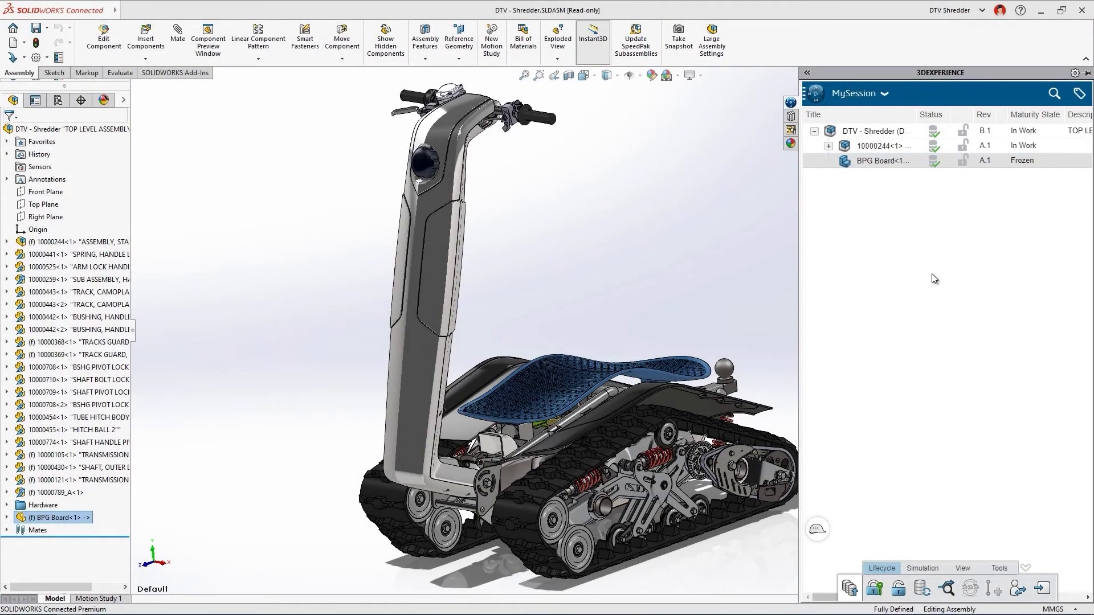
pyautogui.click(930, 373)
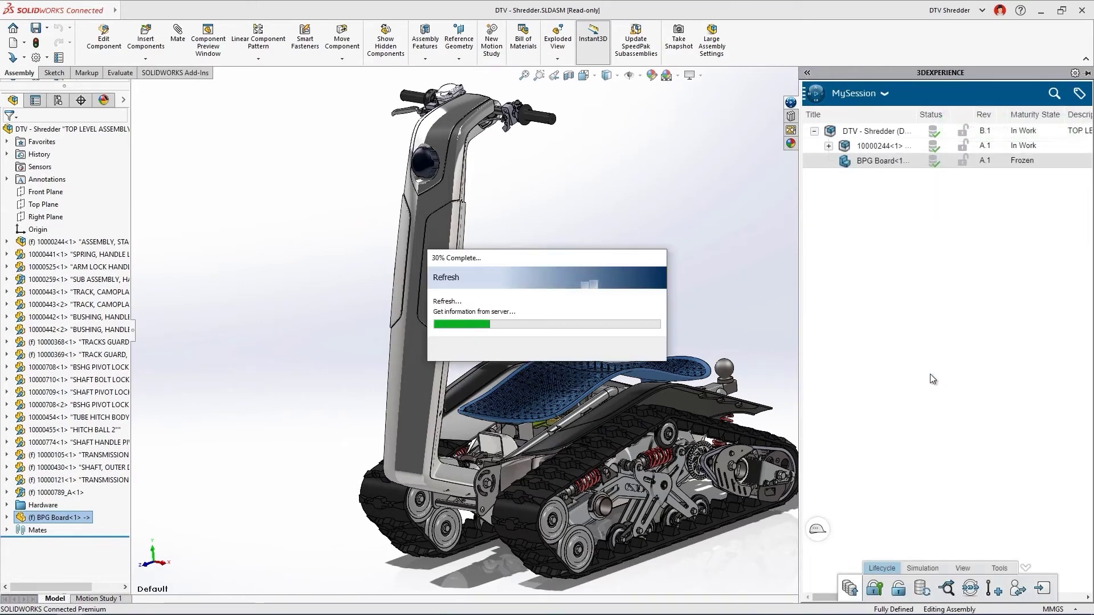
pyautogui.rightClick(896, 163)
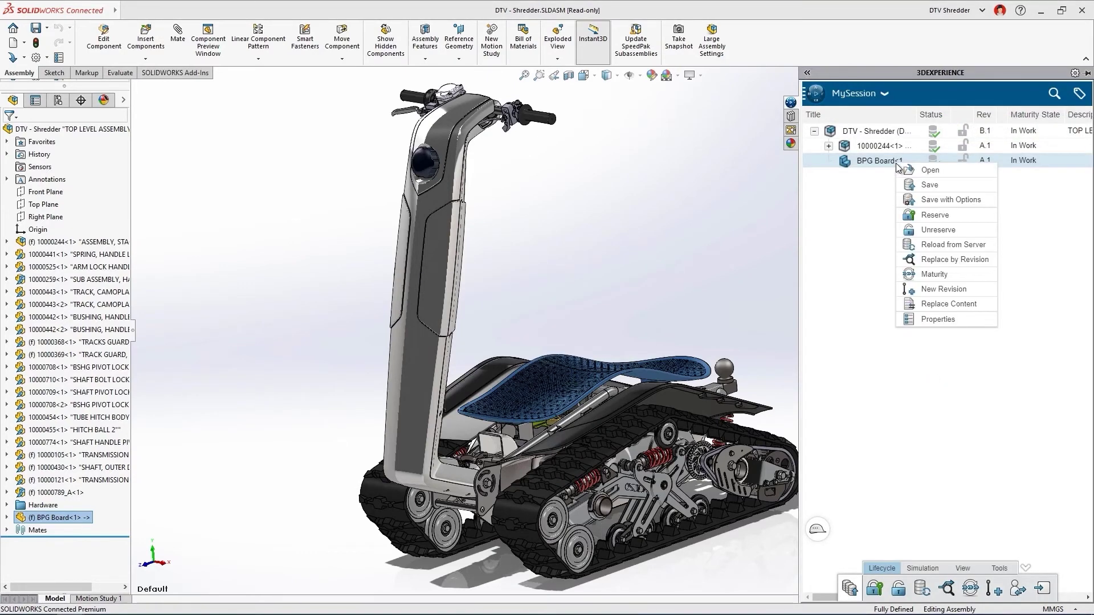
# Step: Revise the BPG Board to B.1 with the comment 'Resolve interference with Arm'
pyautogui.click(943, 289)
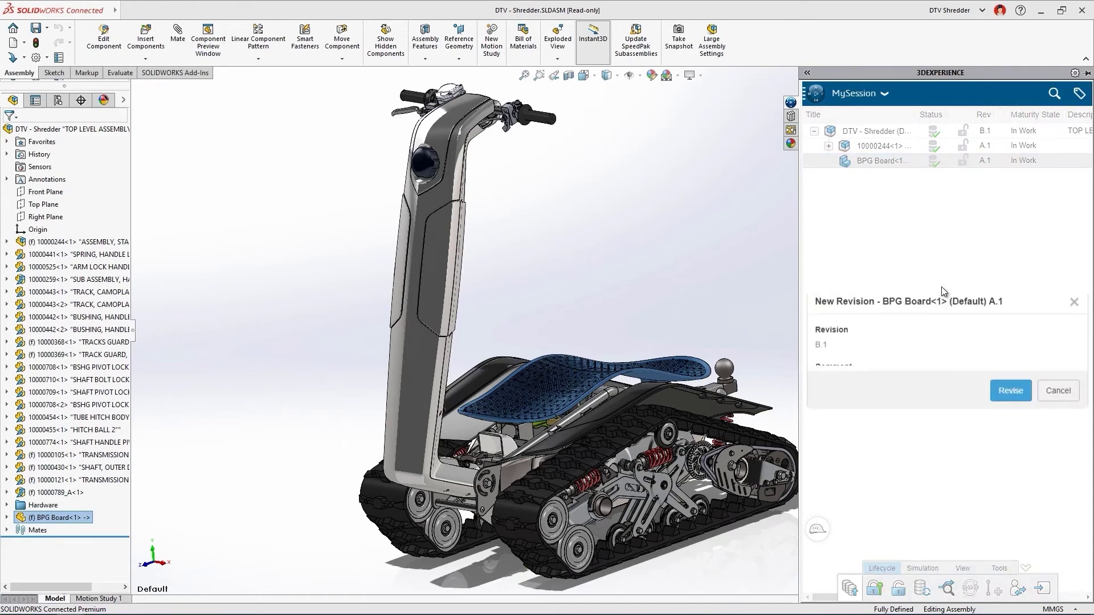
pyautogui.click(999, 361)
pyautogui.write('Re')
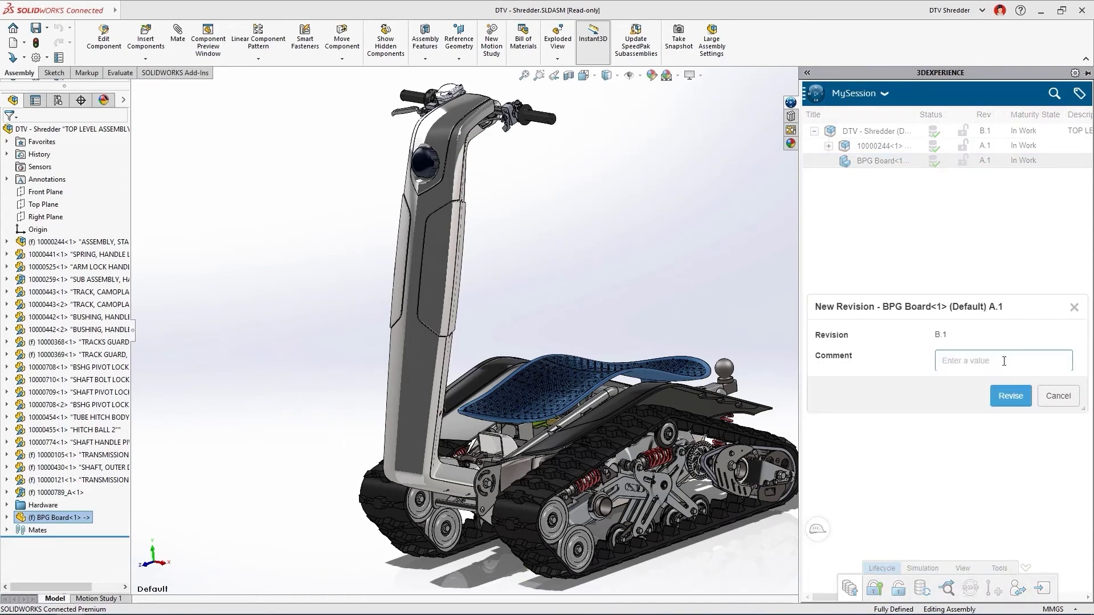
pyautogui.write('solve interference with Arm')
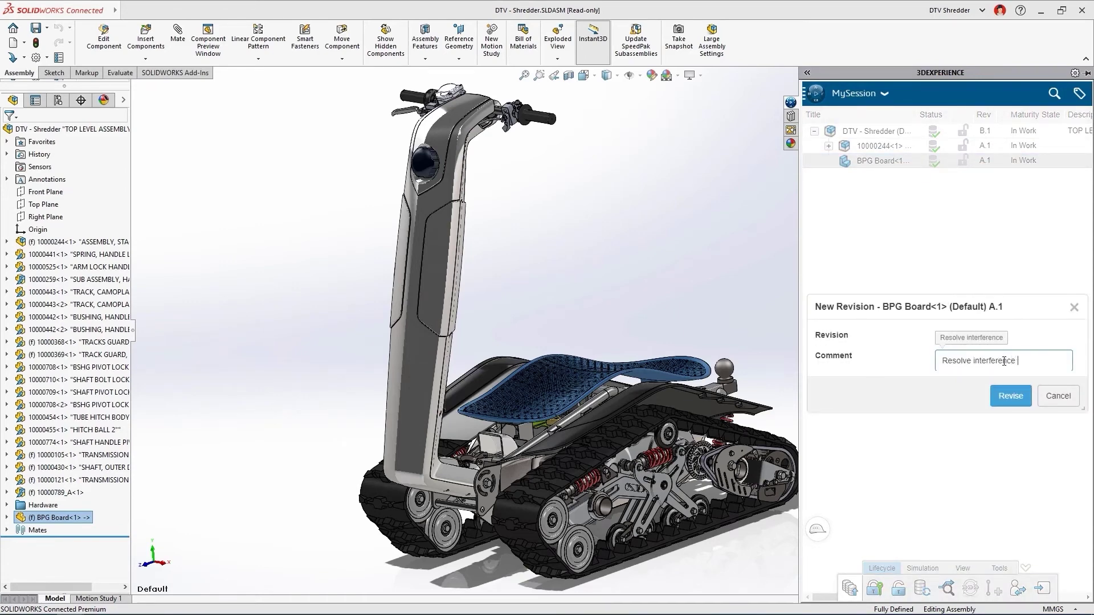
pyautogui.click(1011, 395)
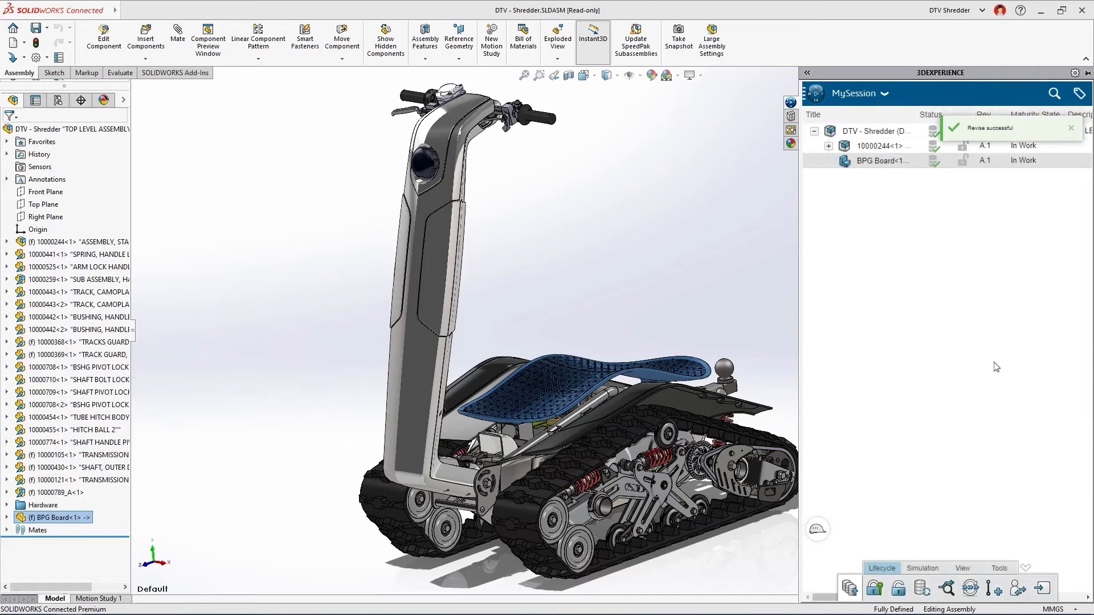
pyautogui.rightClick(893, 164)
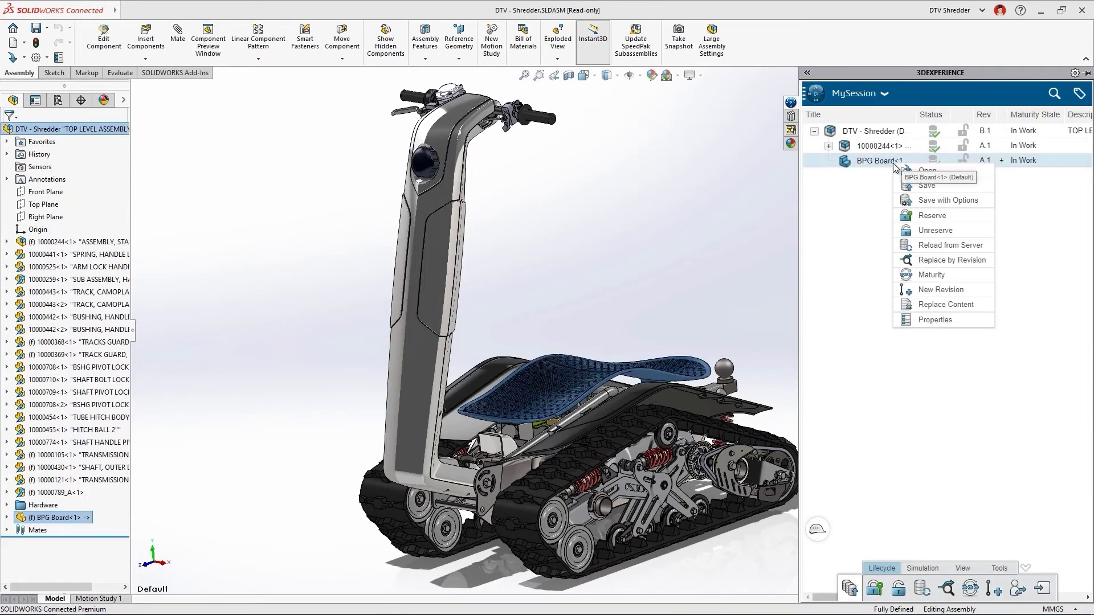
pyautogui.click(943, 201)
# Step: Fold the handlebar column down, section the assembly, and extrude the rectangle 500 mm mid-plane
pyautogui.moveTo(762, 280); pyautogui.dragTo(780, 348)
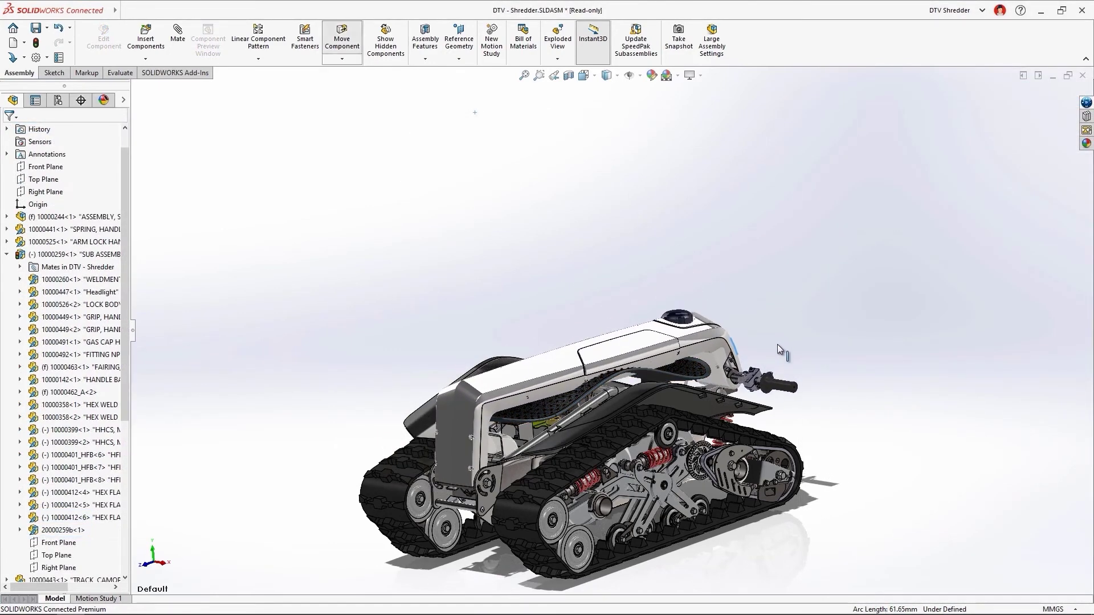
pyautogui.click(568, 79)
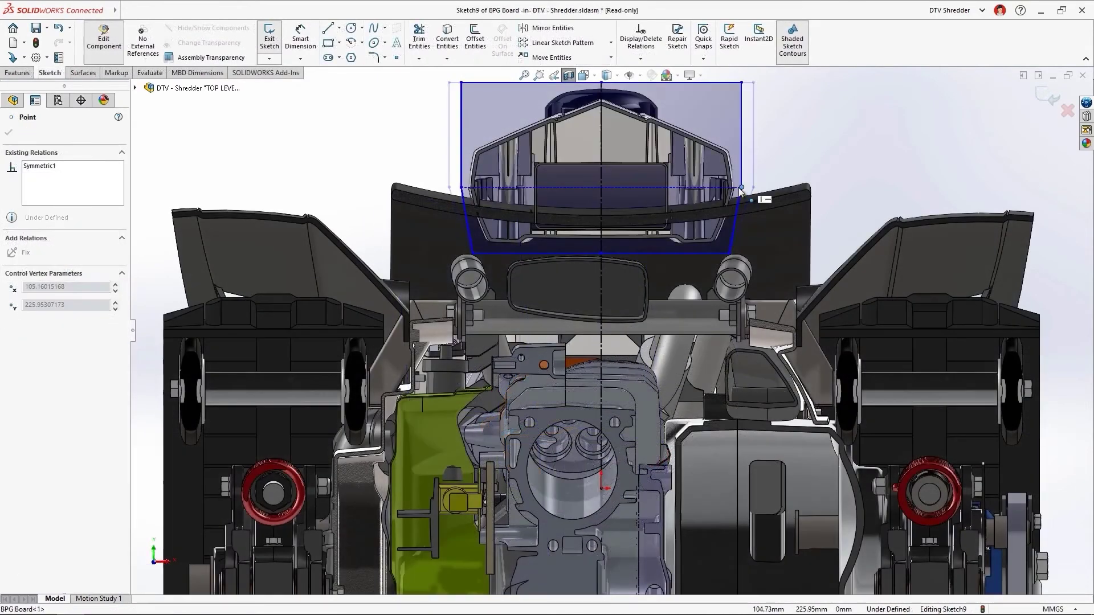
pyautogui.moveTo(742, 188); pyautogui.dragTo(743, 188)
pyautogui.write('00')
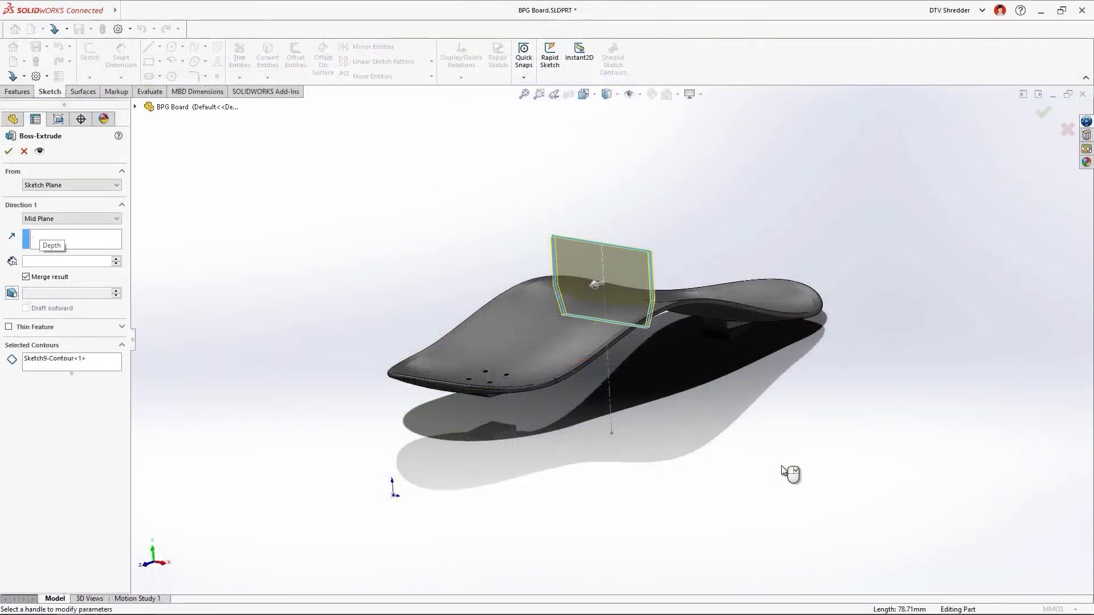
pyautogui.press('Return')
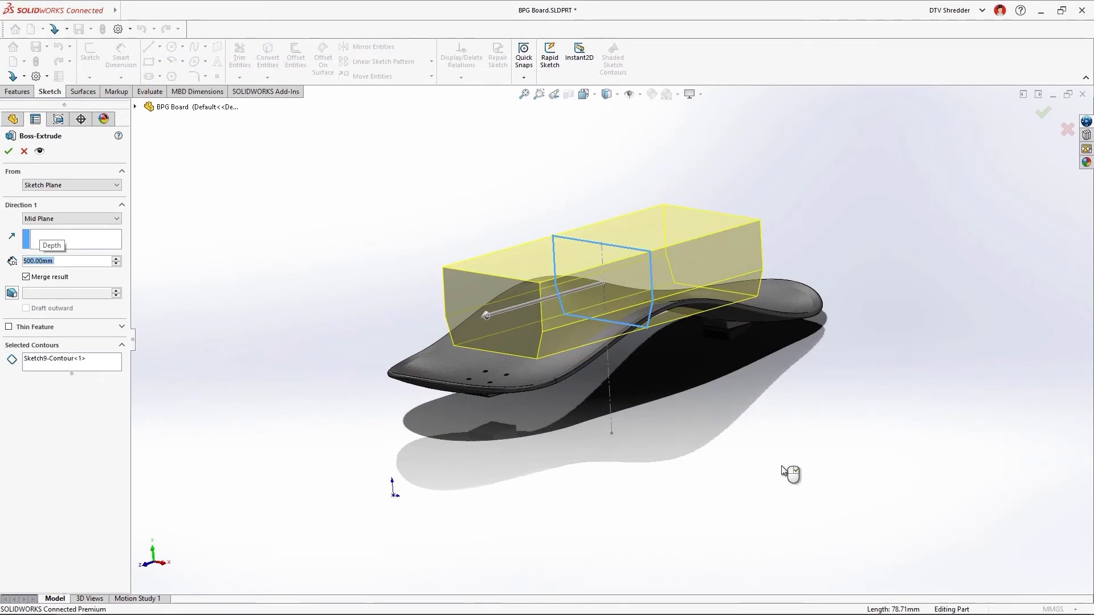
# Step: Fillet the box's long edges at 30 mm and indent it into the board with Remove selections
pyautogui.rightClick(782, 468)
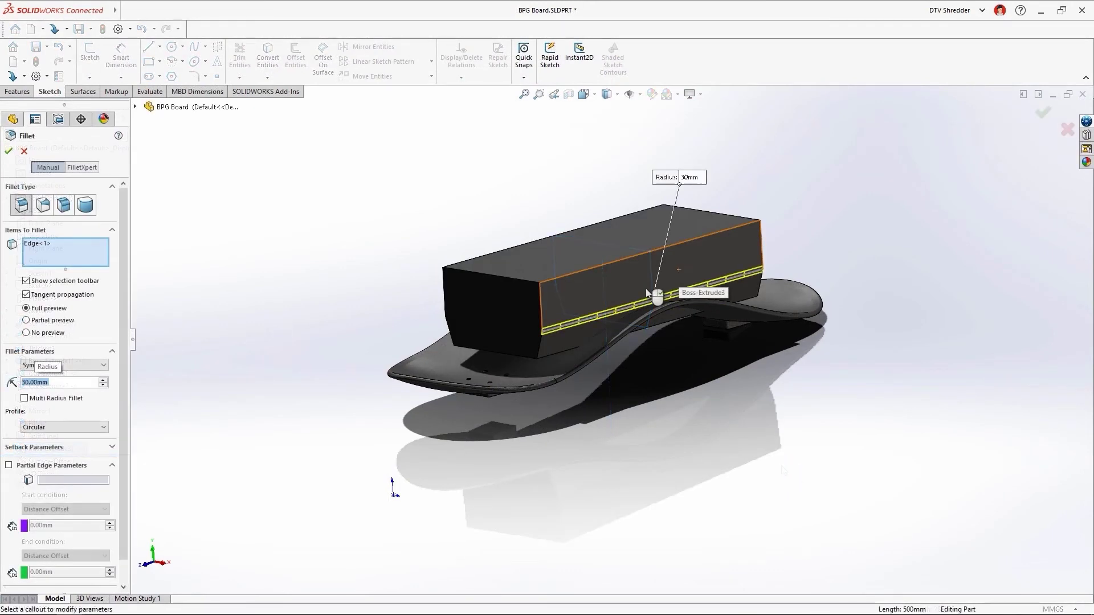
pyautogui.click(564, 351)
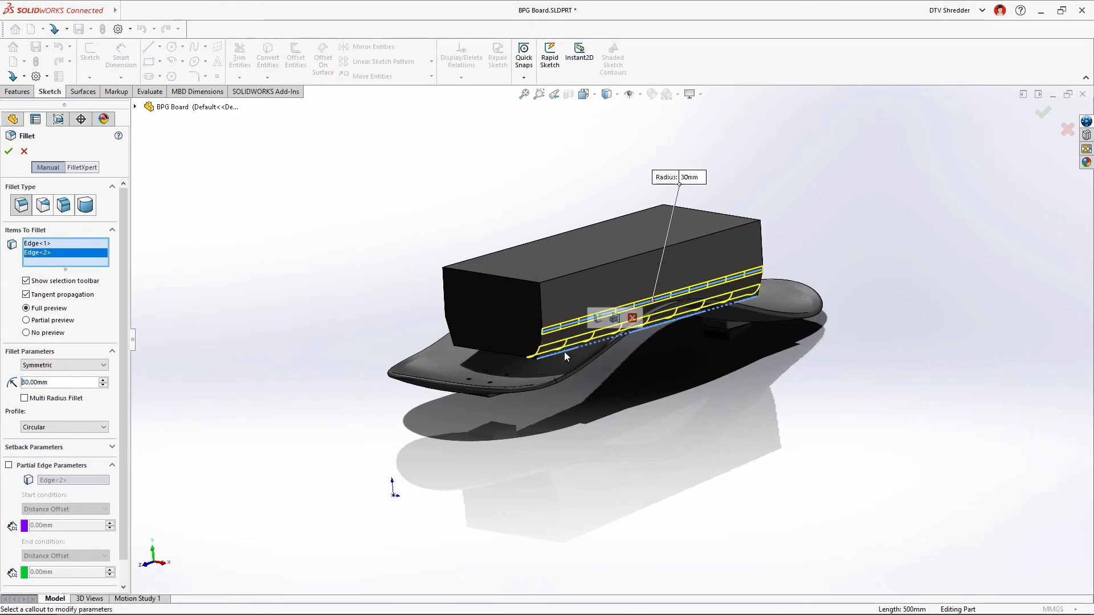
pyautogui.click(599, 321)
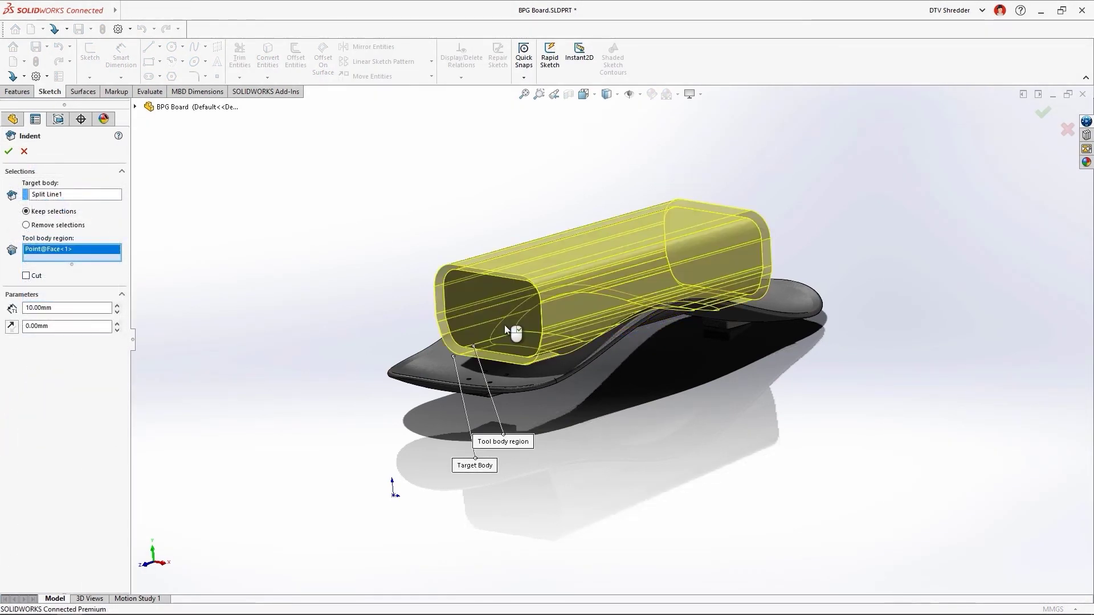
pyautogui.click(69, 225)
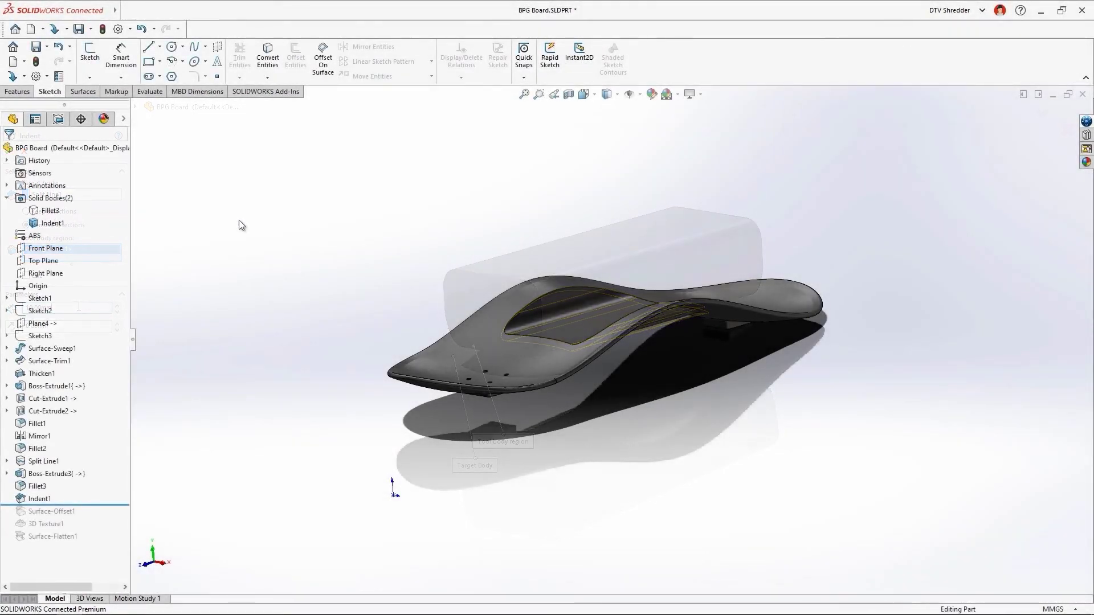
# Step: Inspect the indented board and stand the handlebar column back upright
pyautogui.moveTo(239, 234); pyautogui.dragTo(246, 302, button='middle')
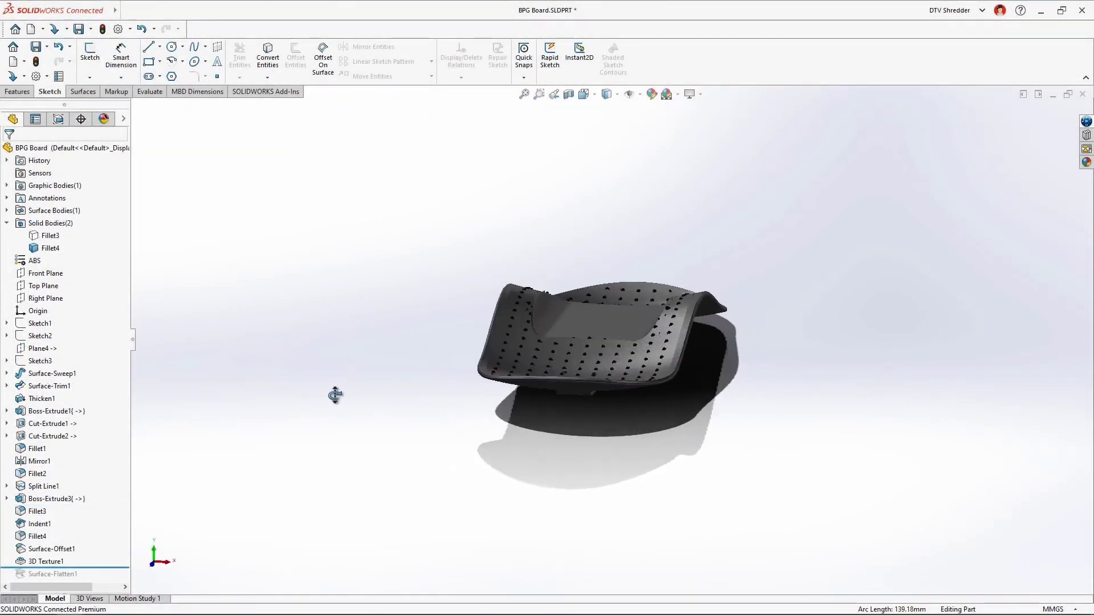
pyautogui.moveTo(335, 393); pyautogui.dragTo(298, 425, button='middle')
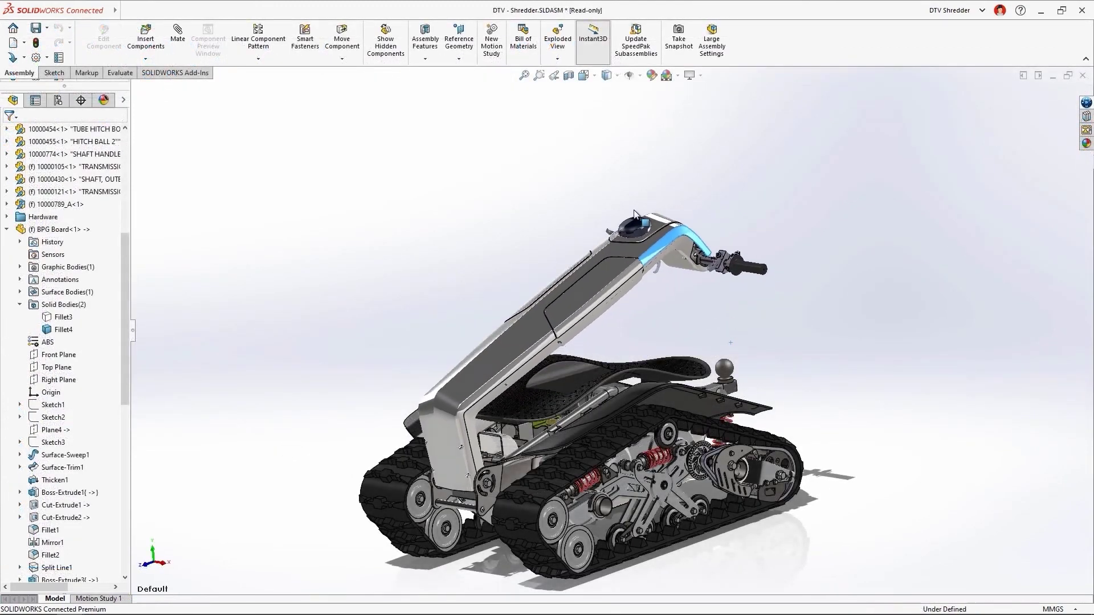
pyautogui.moveTo(634, 215); pyautogui.dragTo(671, 286)
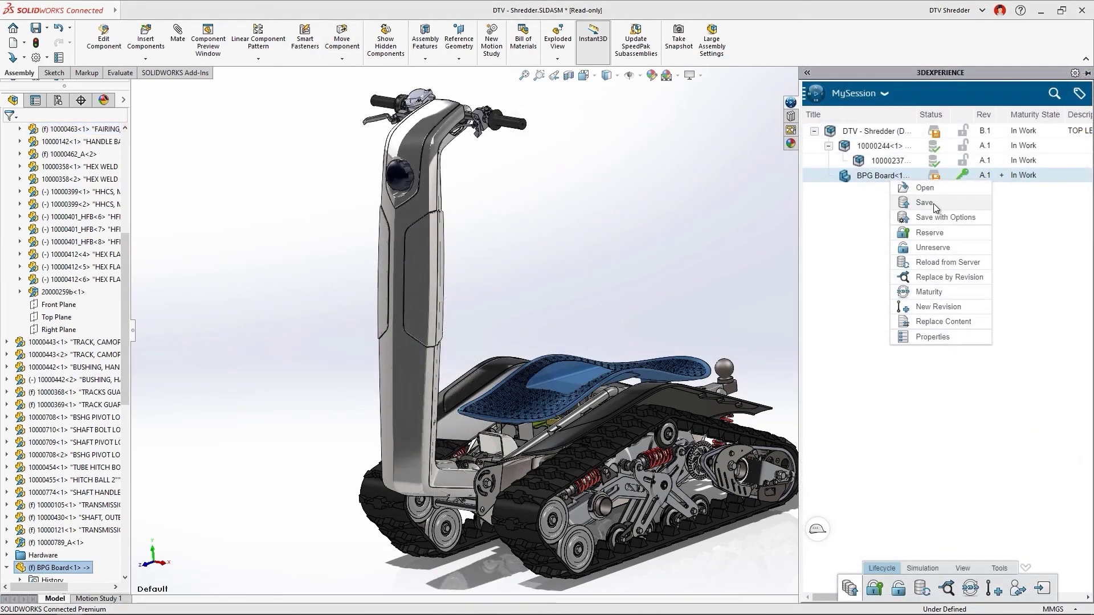
# Step: Save the BPG Board to 3DEXPERIENCE with an indent-feature revision comment, releasing reservation, then show its maturity
pyautogui.click(932, 203)
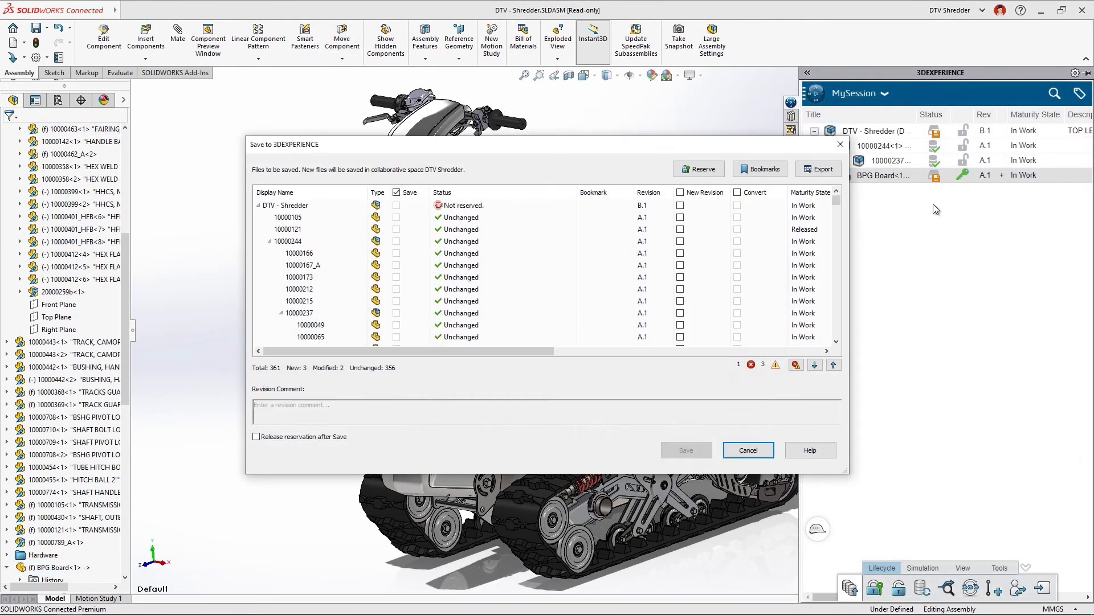
pyautogui.click(385, 410)
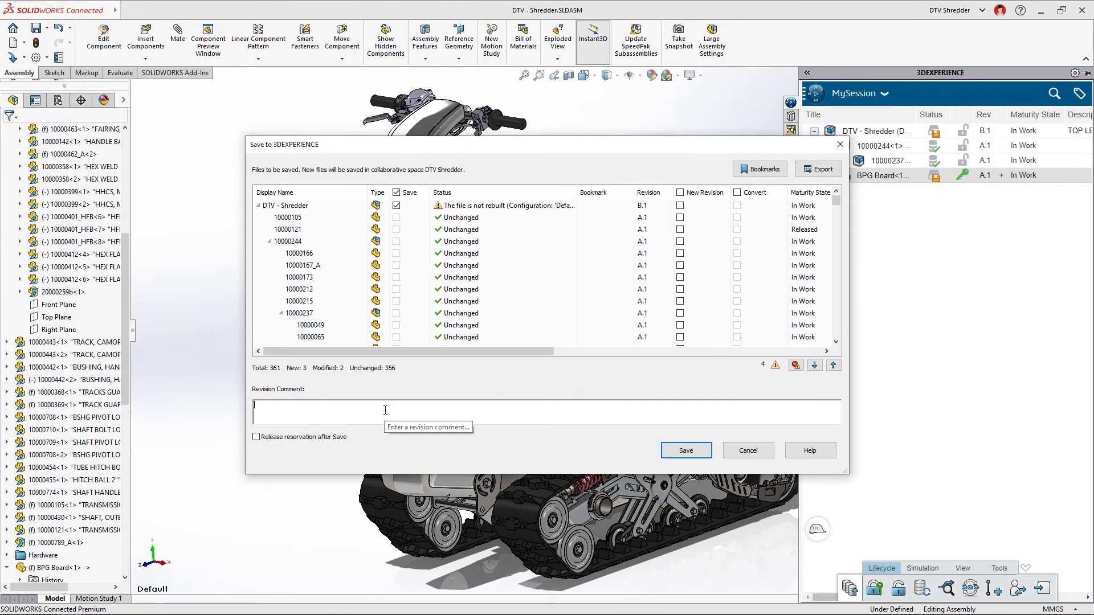
pyautogui.write('Created and indent feature that will make room for the arm when in stowed position')
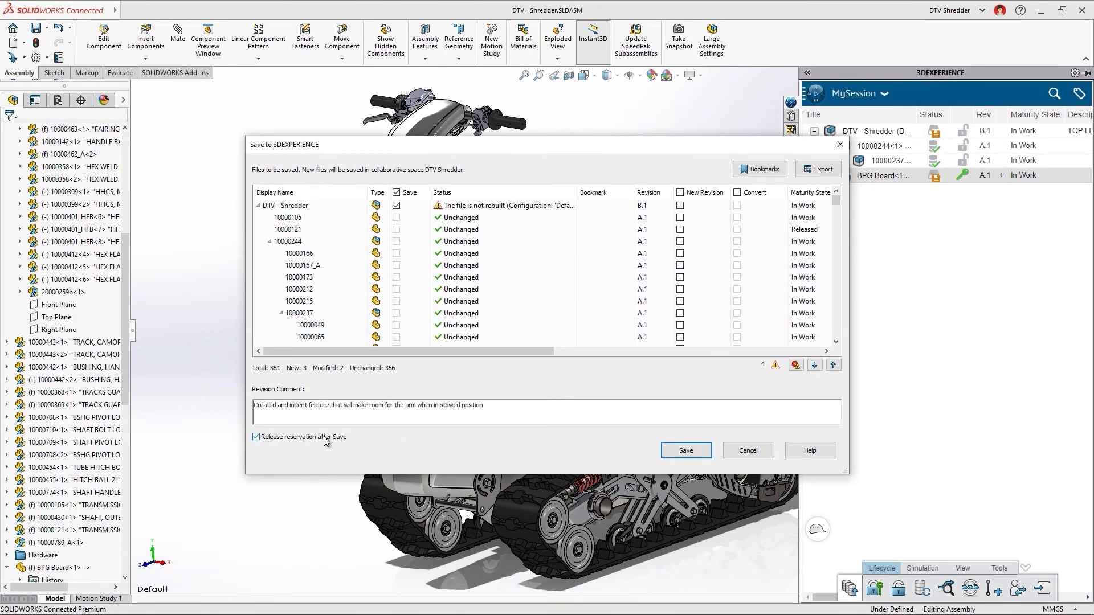
pyautogui.click(681, 450)
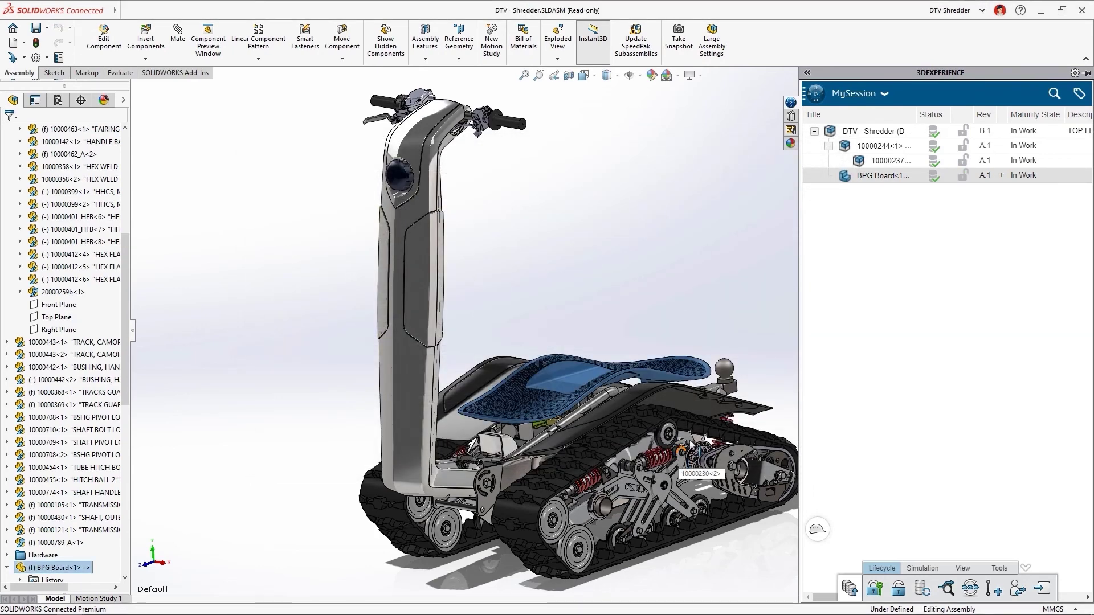
pyautogui.rightClick(886, 182)
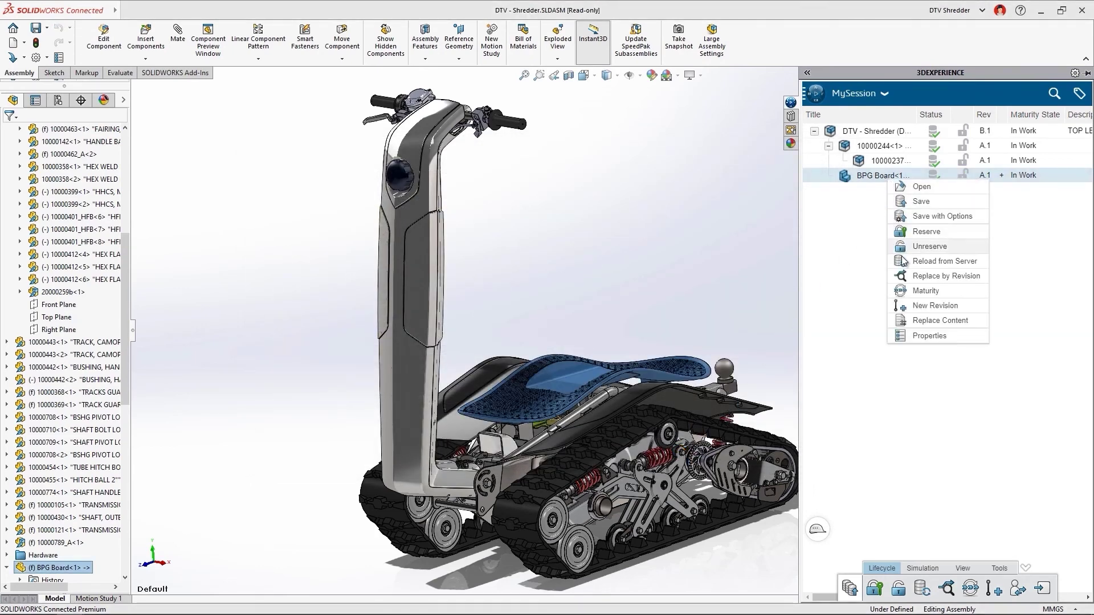
pyautogui.click(909, 287)
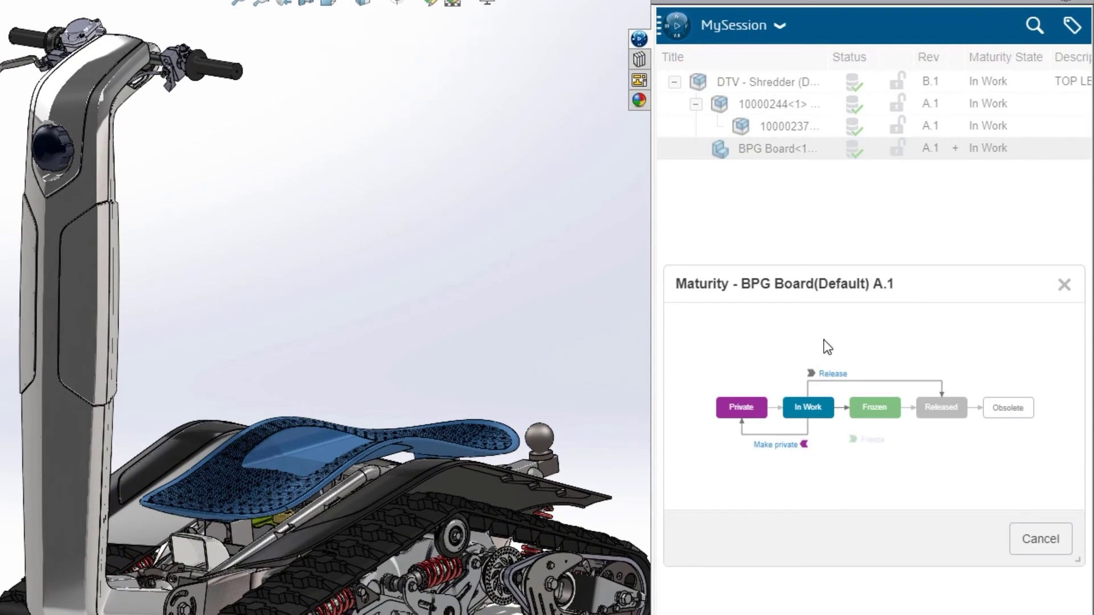